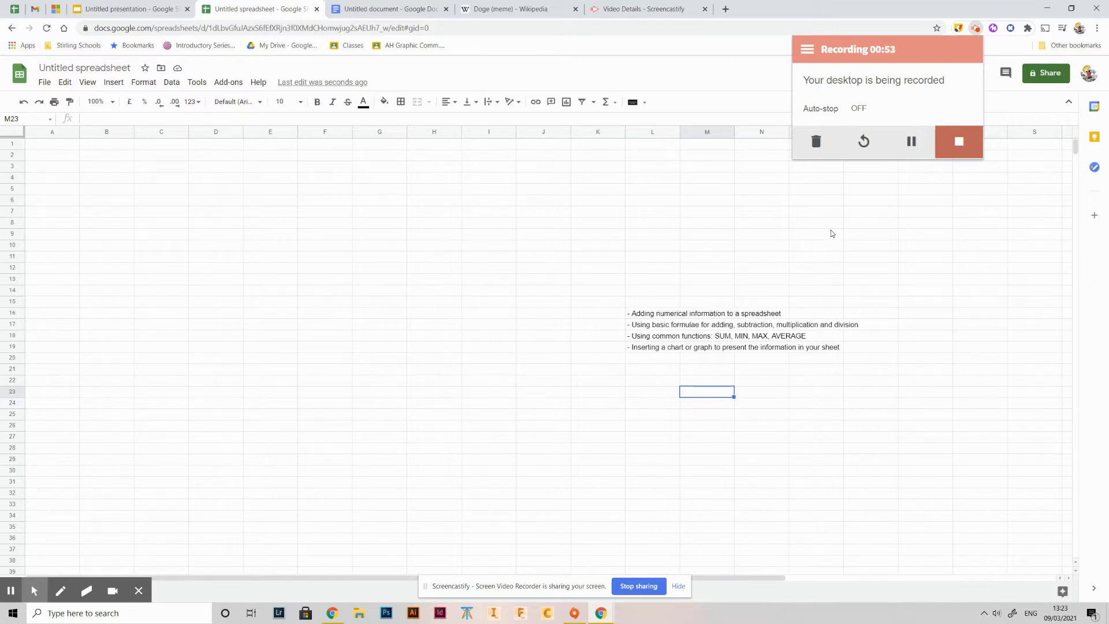
click(911, 141)
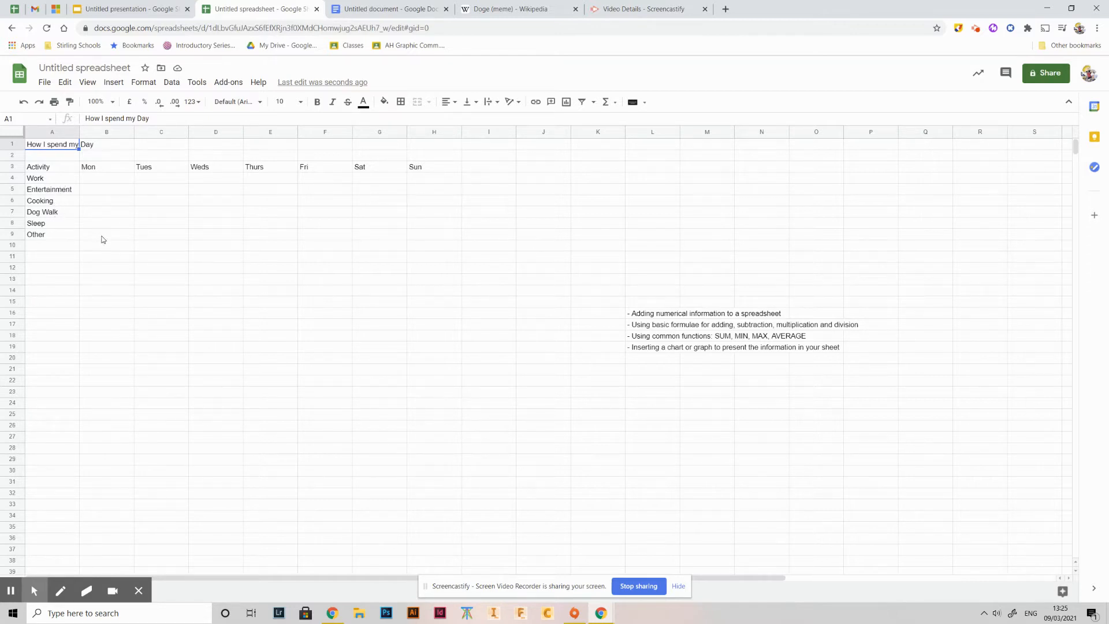
click(104, 182)
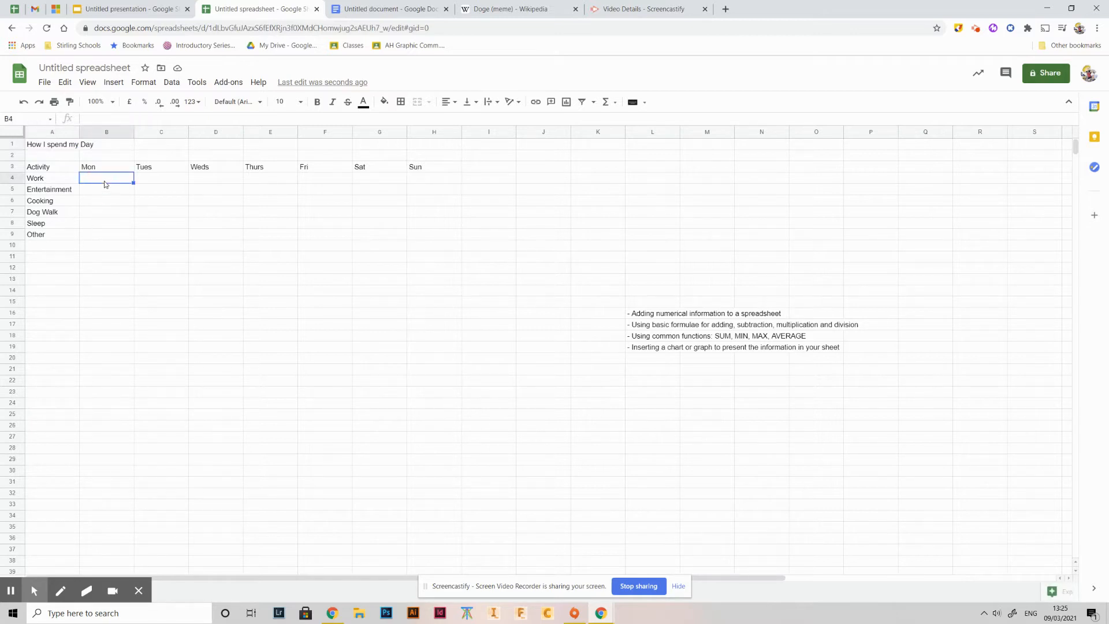
click(161, 181)
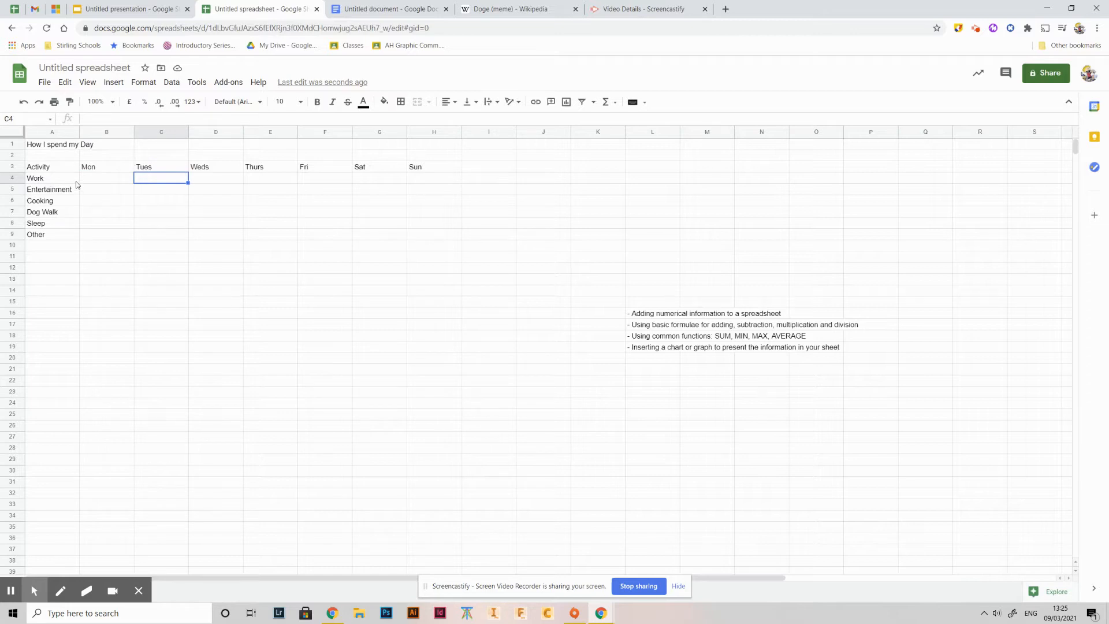
text(123123)
key(BackSpace)
key(BackSpace)
key(BackSpace)
key(BackSpace)
key(BackSpace)
key(BackSpace)
click(103, 190)
click(147, 180)
- Bold the sheet title in A1, the weekday headings in B3:H3 and the Activity column labels in A3:A9
drag(44, 183, 37, 234)
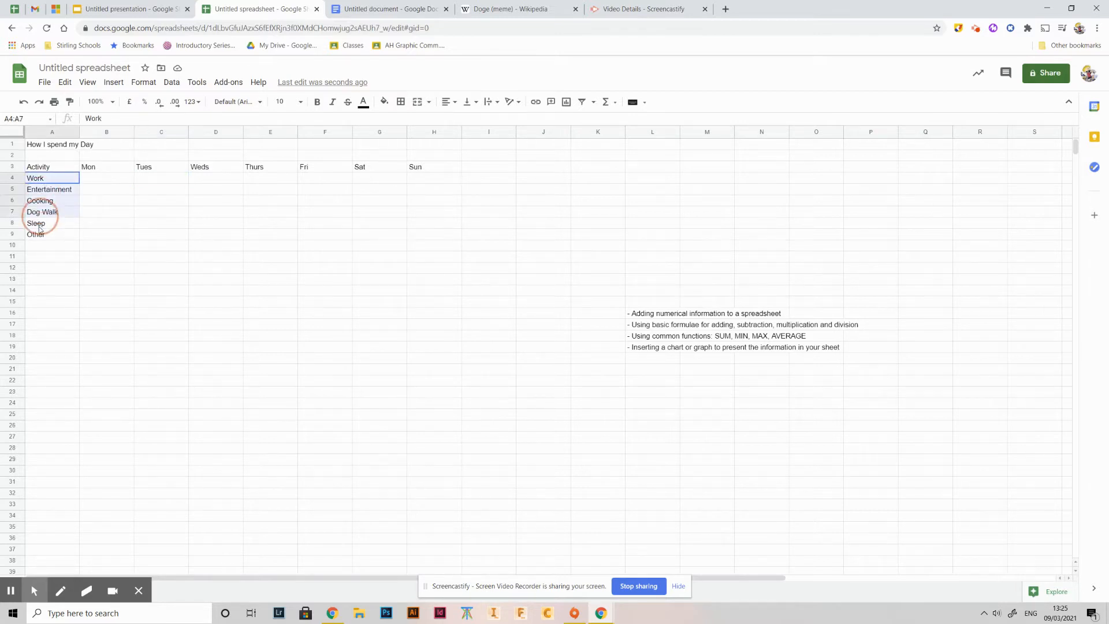
click(49, 184)
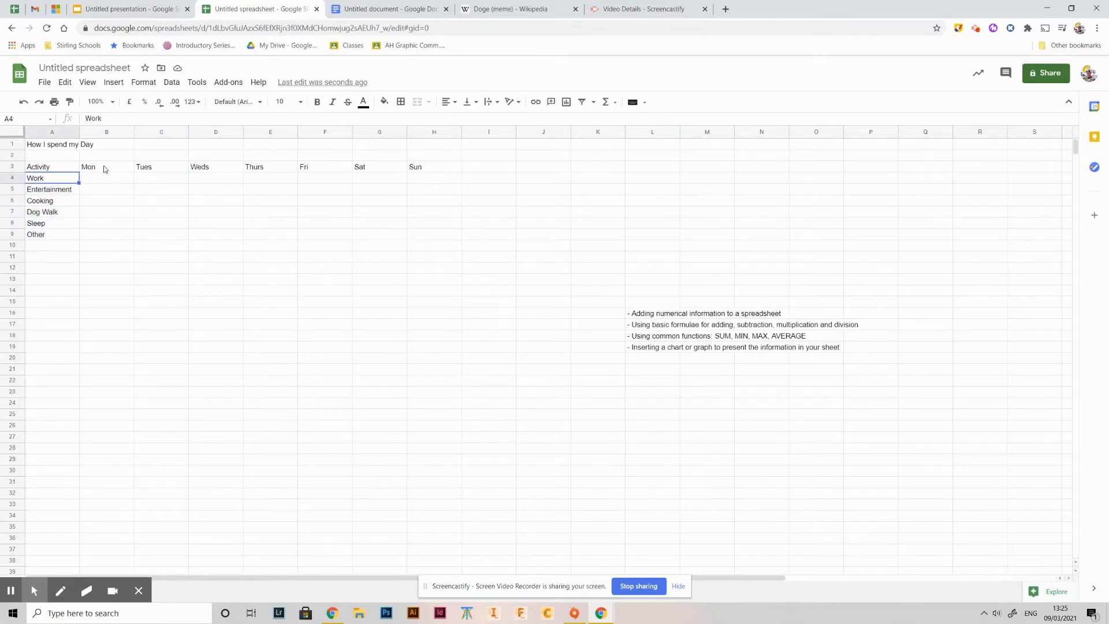
drag(101, 168, 406, 171)
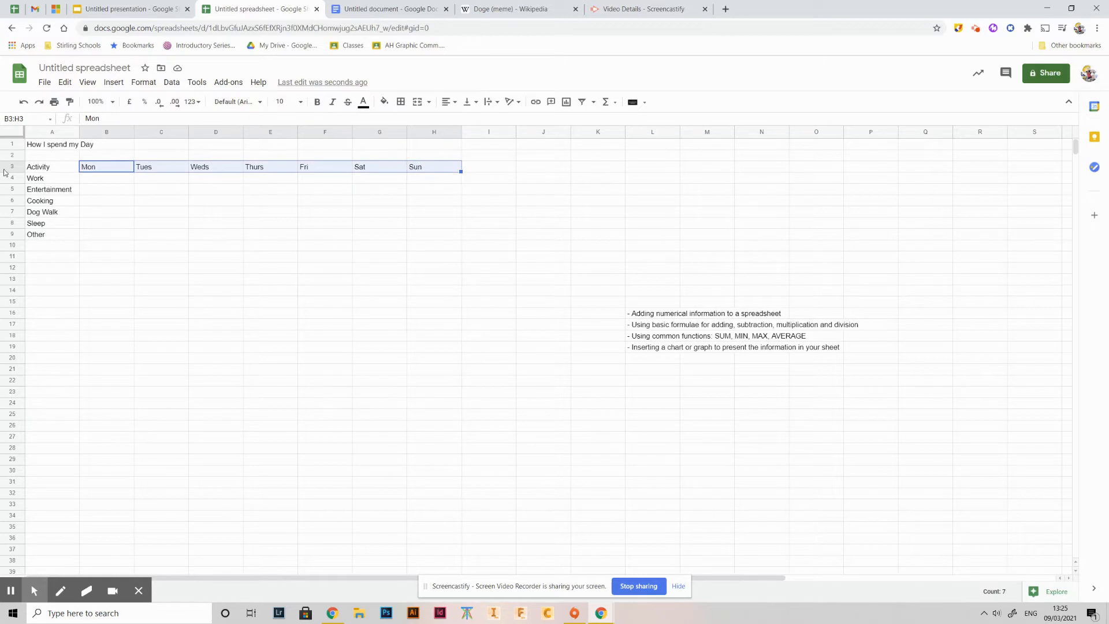
drag(58, 168, 64, 242)
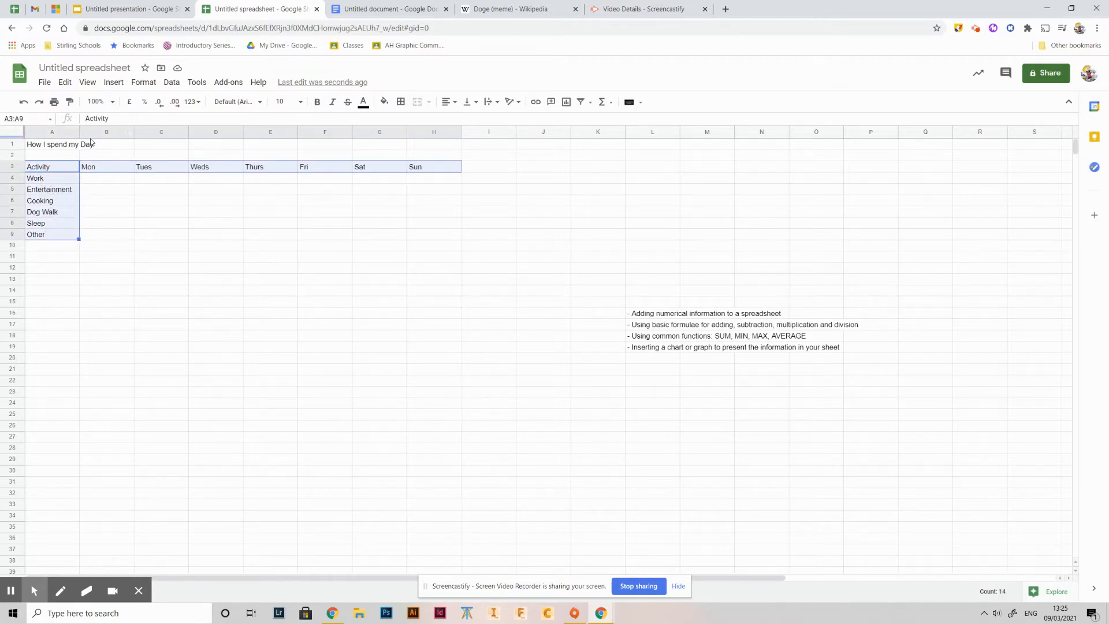
ctrl+click(63, 148)
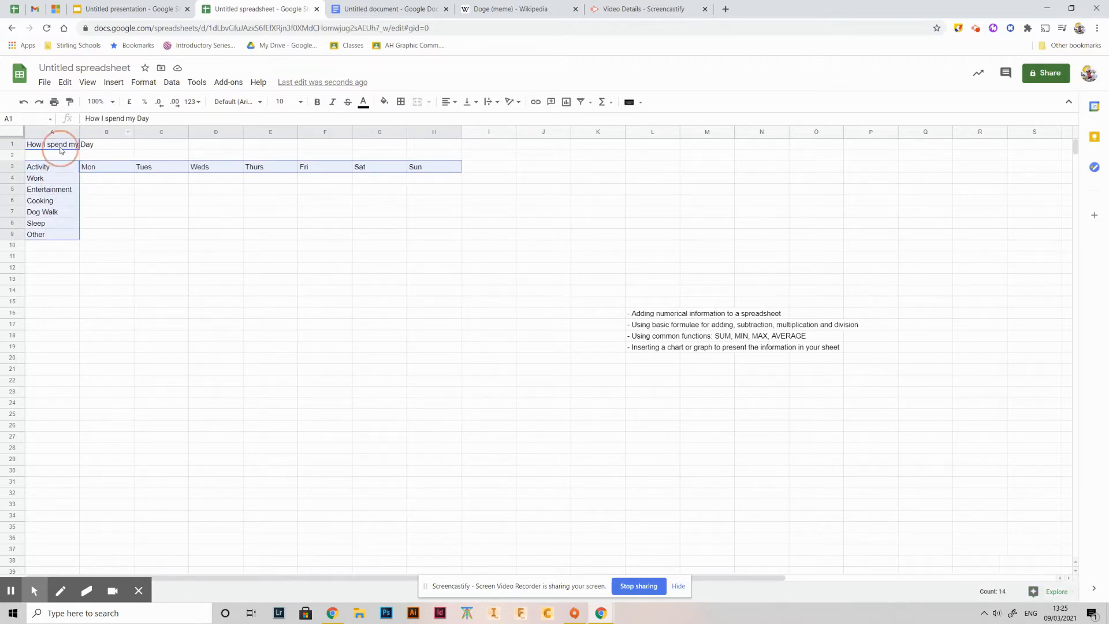
click(313, 104)
click(147, 180)
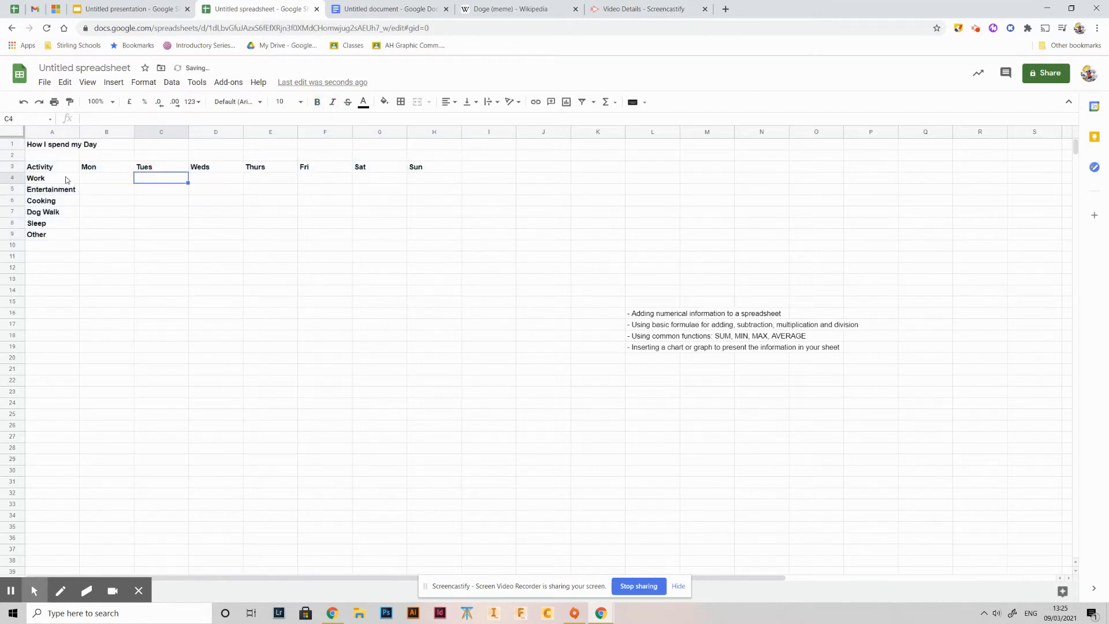
- Fill the activity name cells A4:A9, from Work to Other, with cyan
drag(50, 169, 56, 214)
click(64, 185)
drag(60, 177, 55, 240)
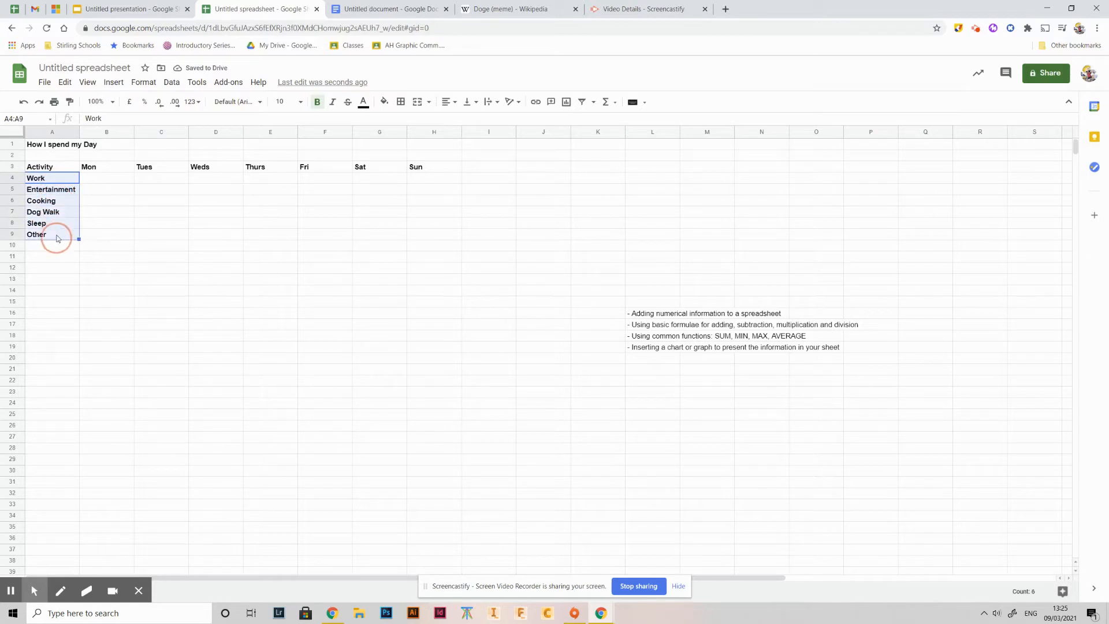
click(384, 102)
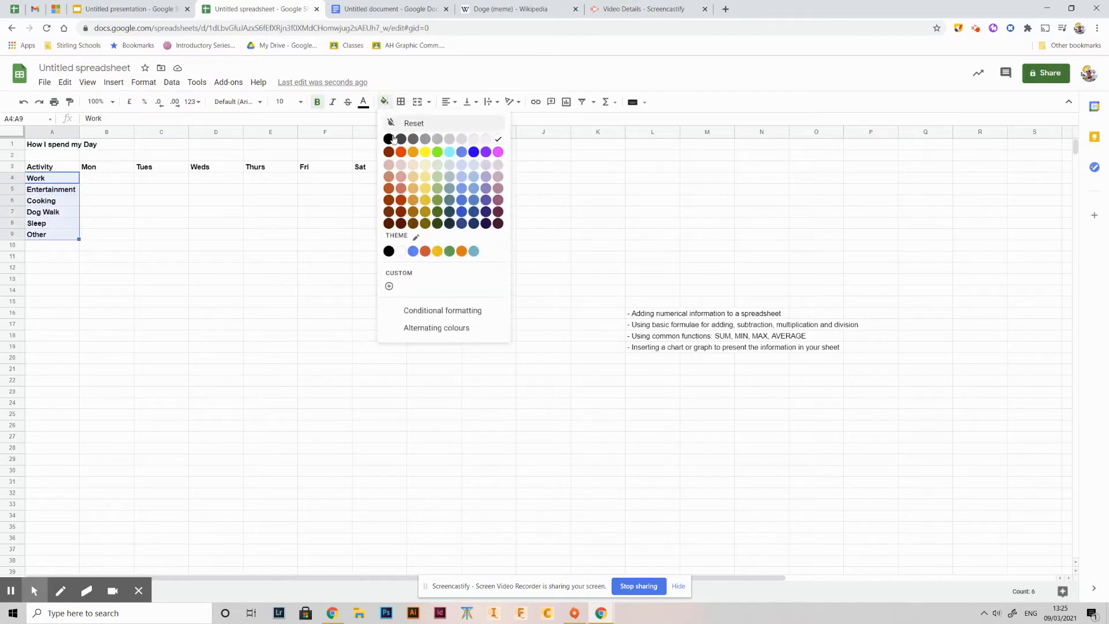
click(449, 152)
click(145, 235)
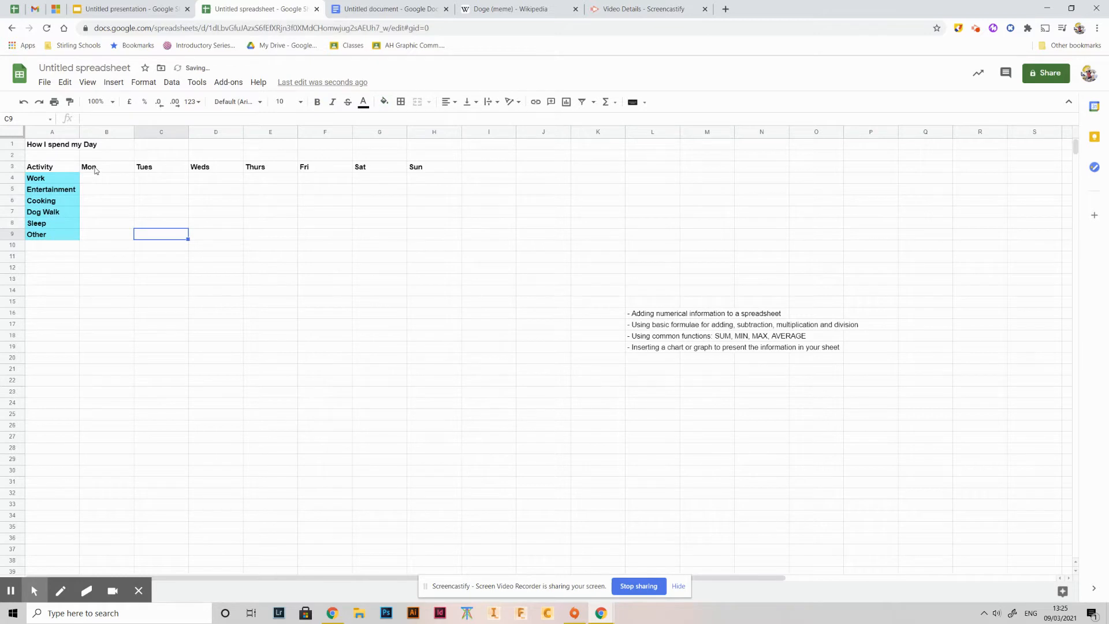
drag(95, 169, 416, 167)
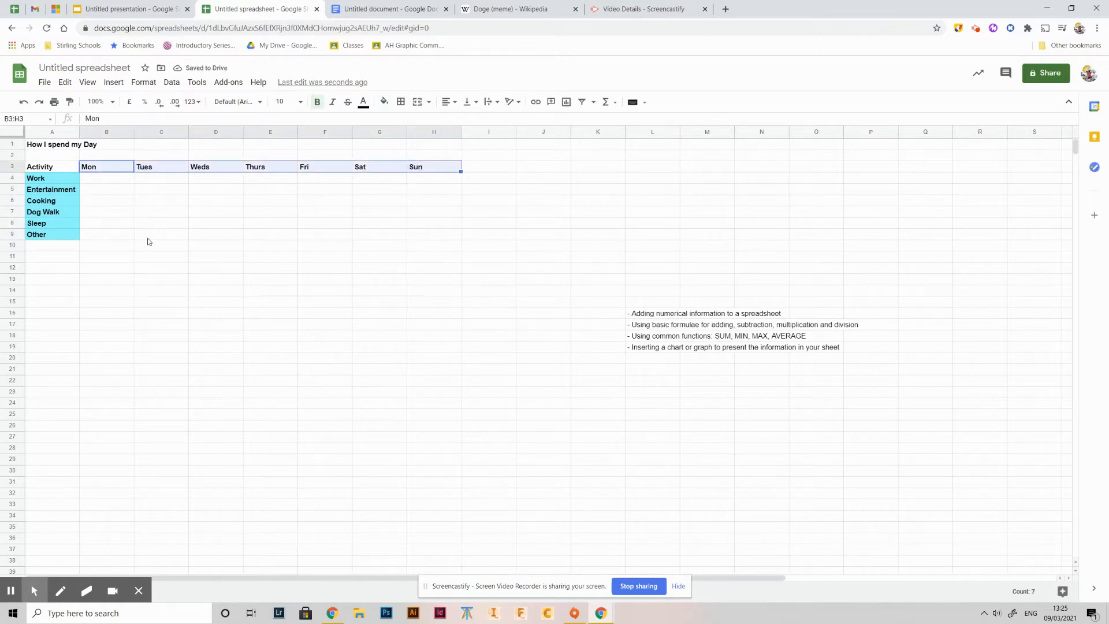
click(152, 256)
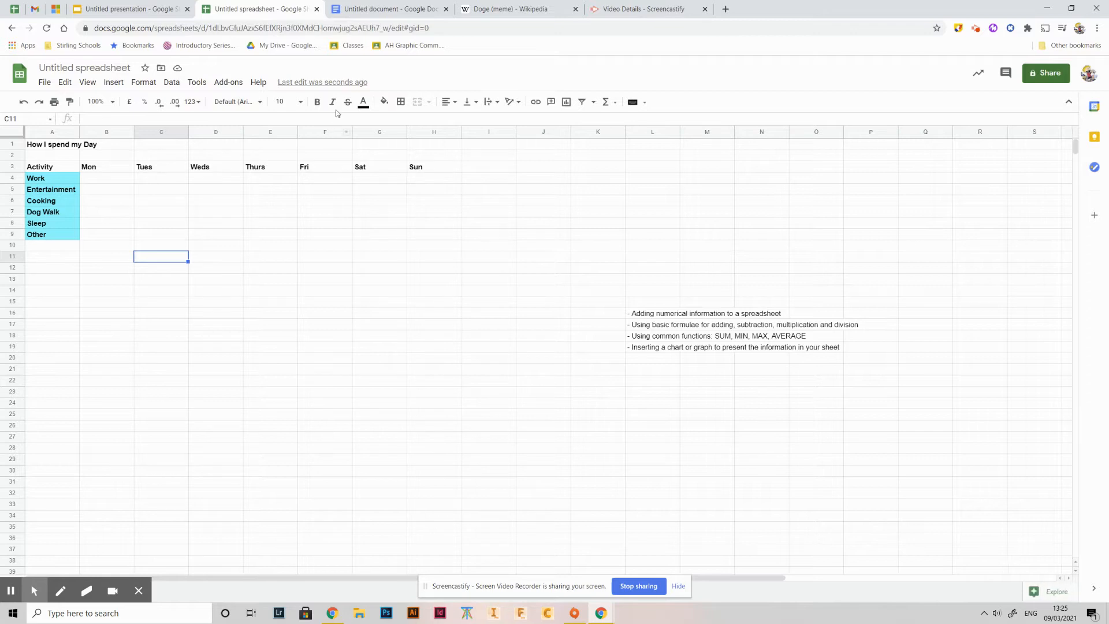
click(177, 189)
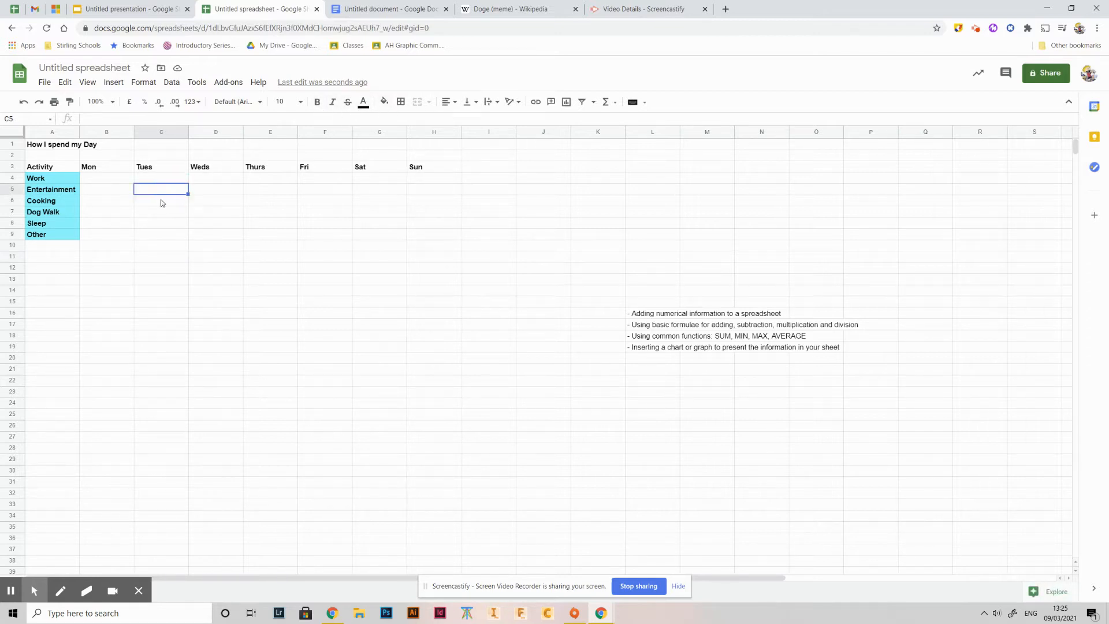
click(161, 132)
click(254, 135)
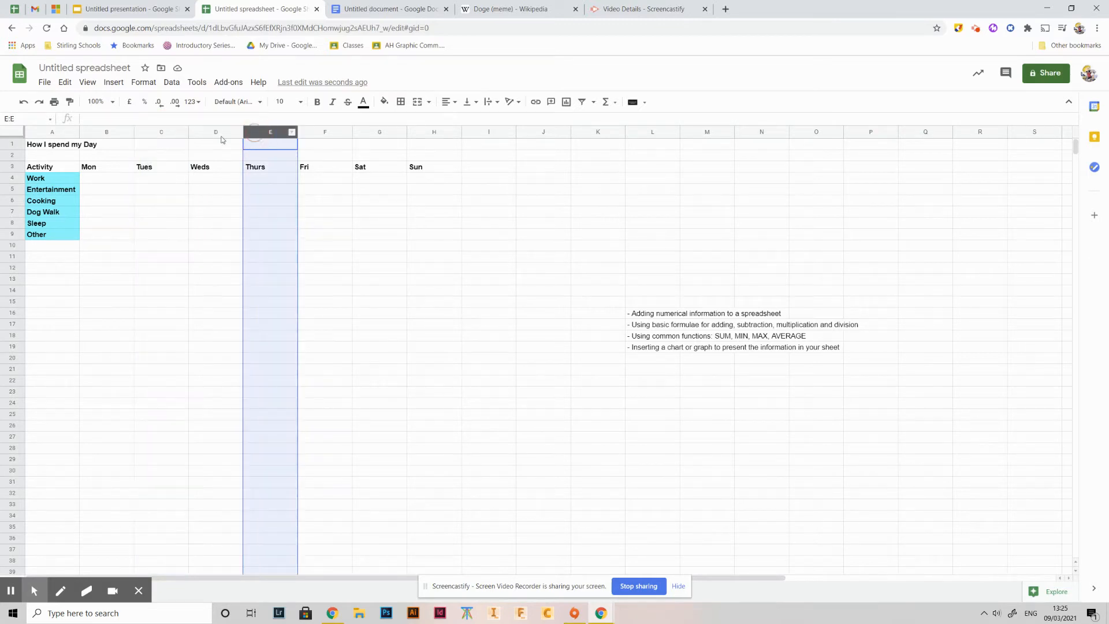
click(12, 215)
click(12, 200)
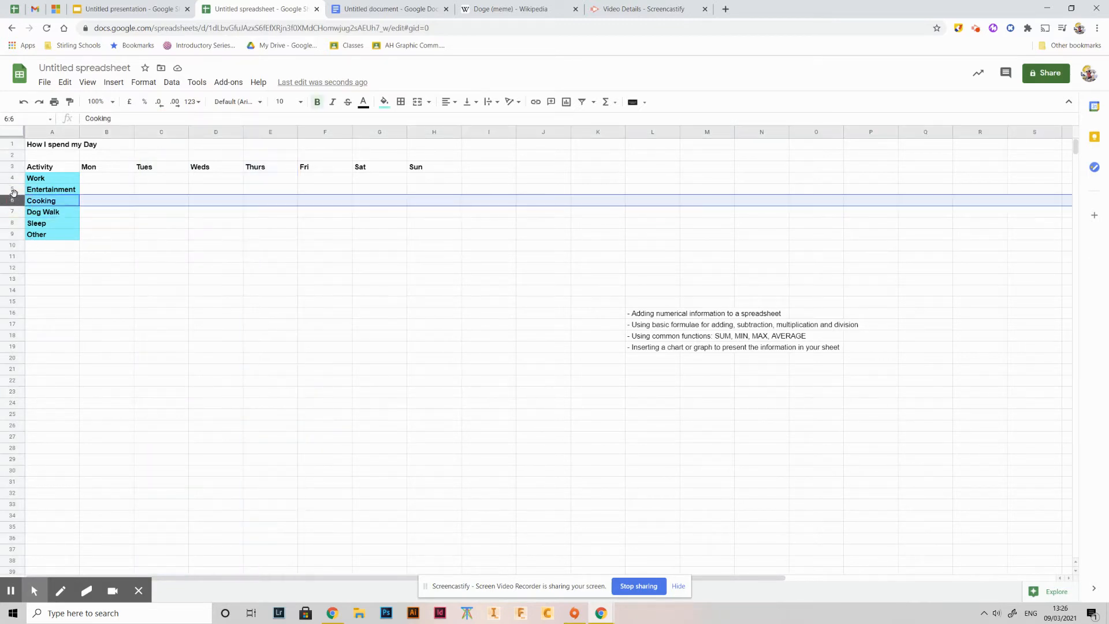
click(13, 132)
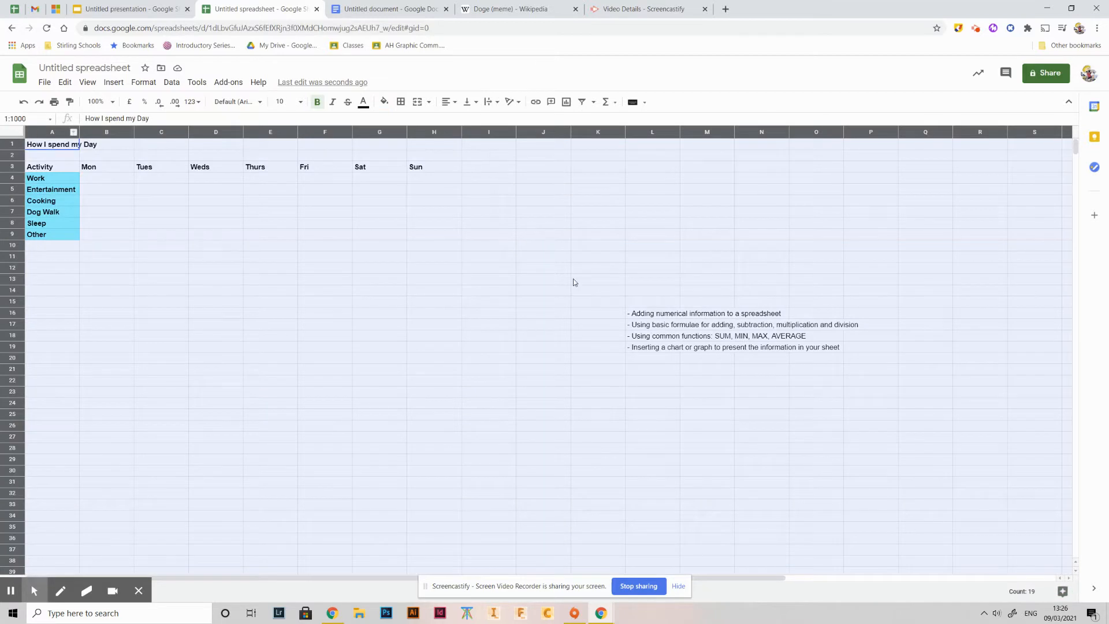
click(224, 274)
ctrl+click(179, 220)
ctrl+click(205, 312)
ctrl+click(339, 232)
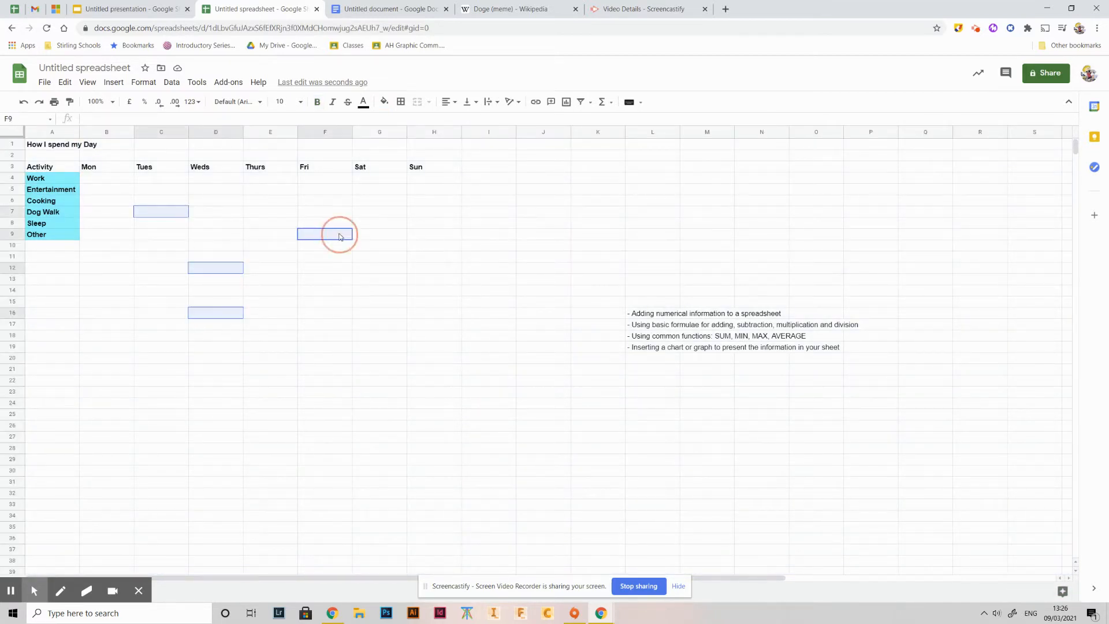
drag(240, 213, 274, 257)
drag(424, 214, 471, 235)
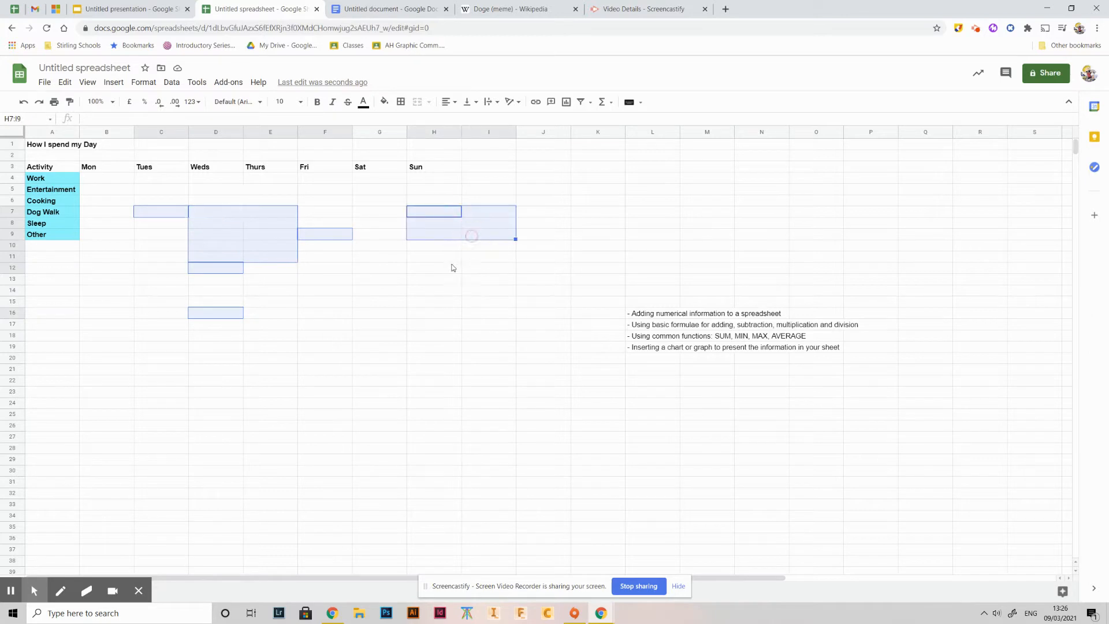
click(334, 357)
click(158, 237)
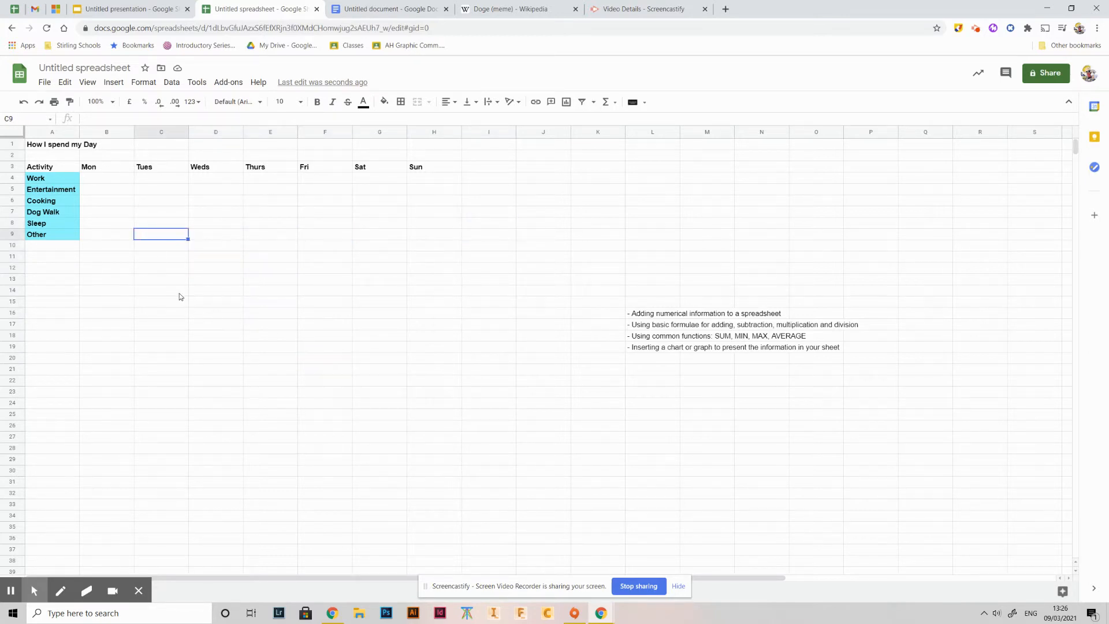
- Enter 10 as Monday's Work value in B4 and fill it across through Friday in F4
click(113, 179)
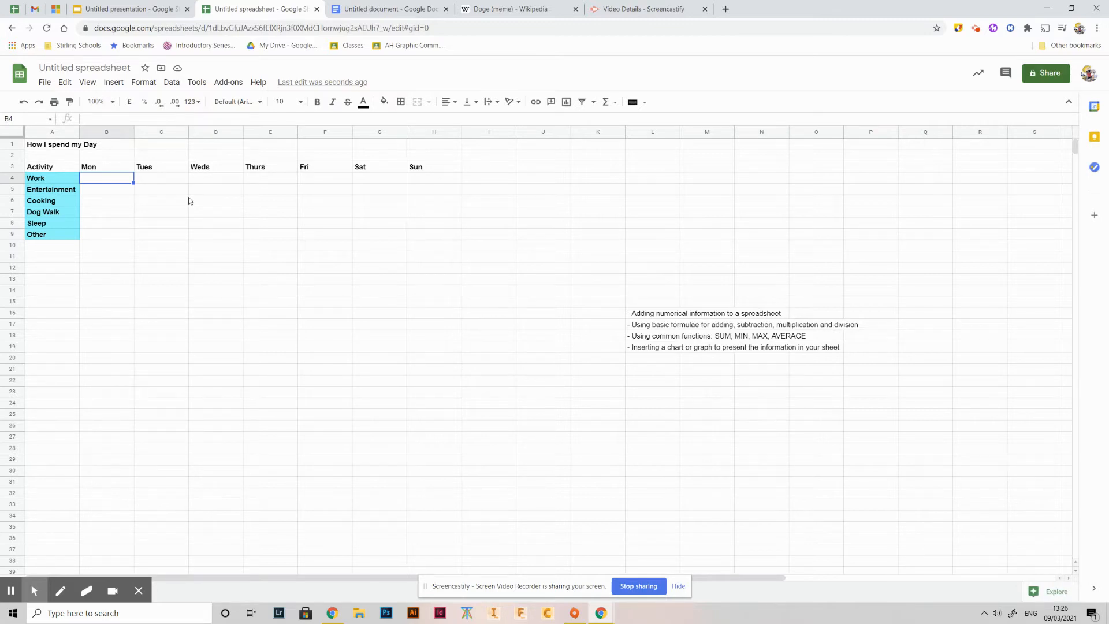
text(10)
click(127, 180)
click(139, 198)
click(124, 180)
drag(134, 182, 321, 179)
- Enter 0 as the Work value for both Saturday and Sunday in G4 and H4
click(371, 180)
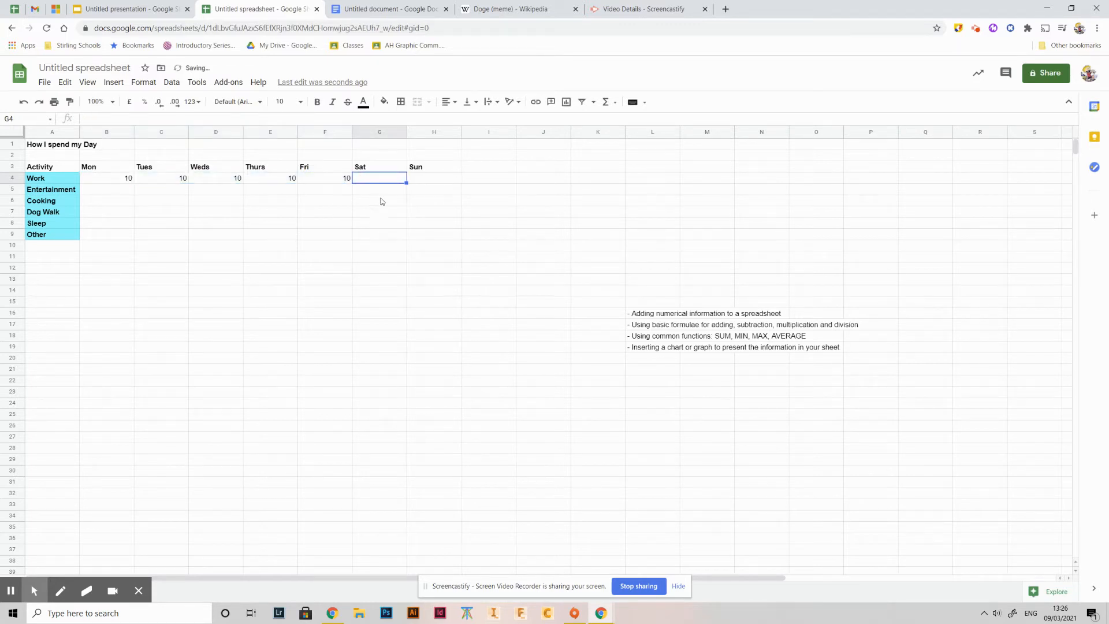
text(0)
key(Tab)
text(0)
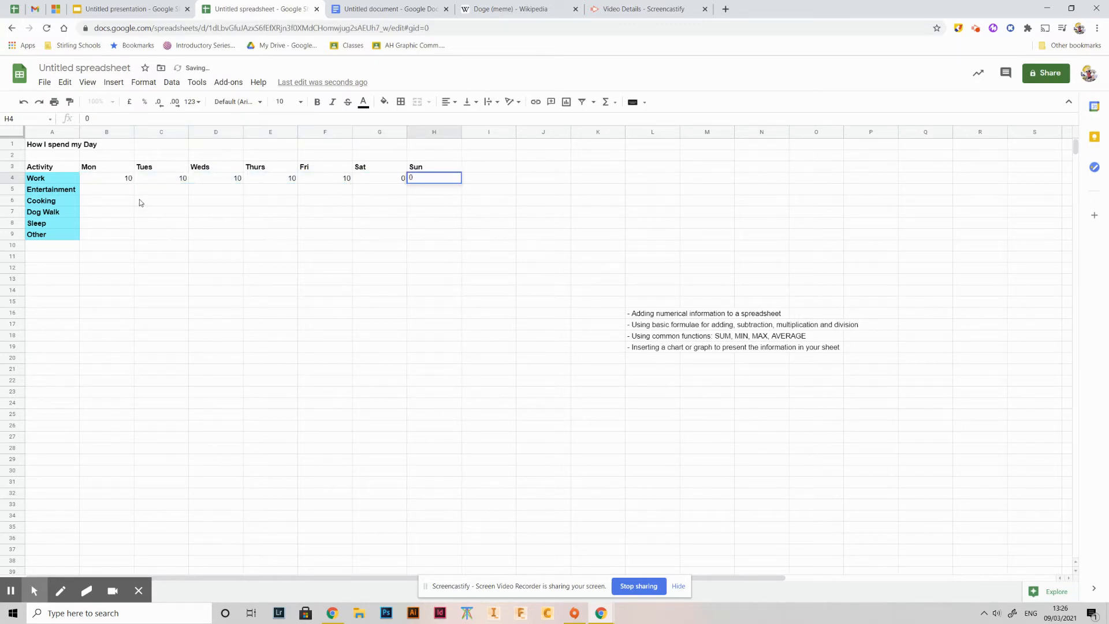
key(Return)
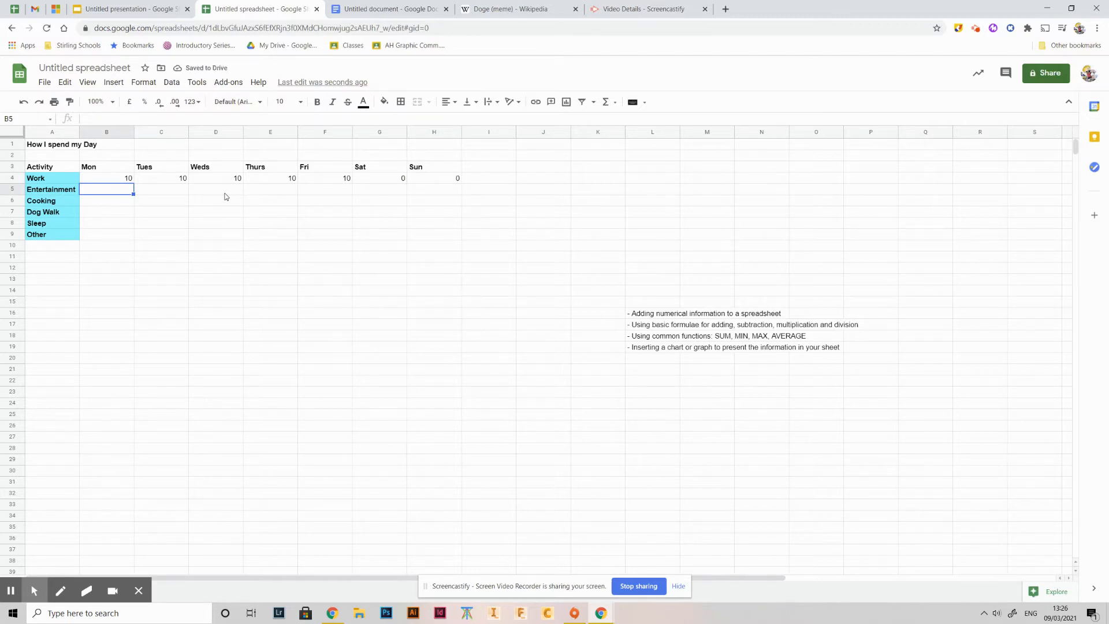
- Enter the Entertainment values 2, 3, 1 and 4 for Monday through Thursday in B5:E5
text(2)
key(Tab)
text(3)
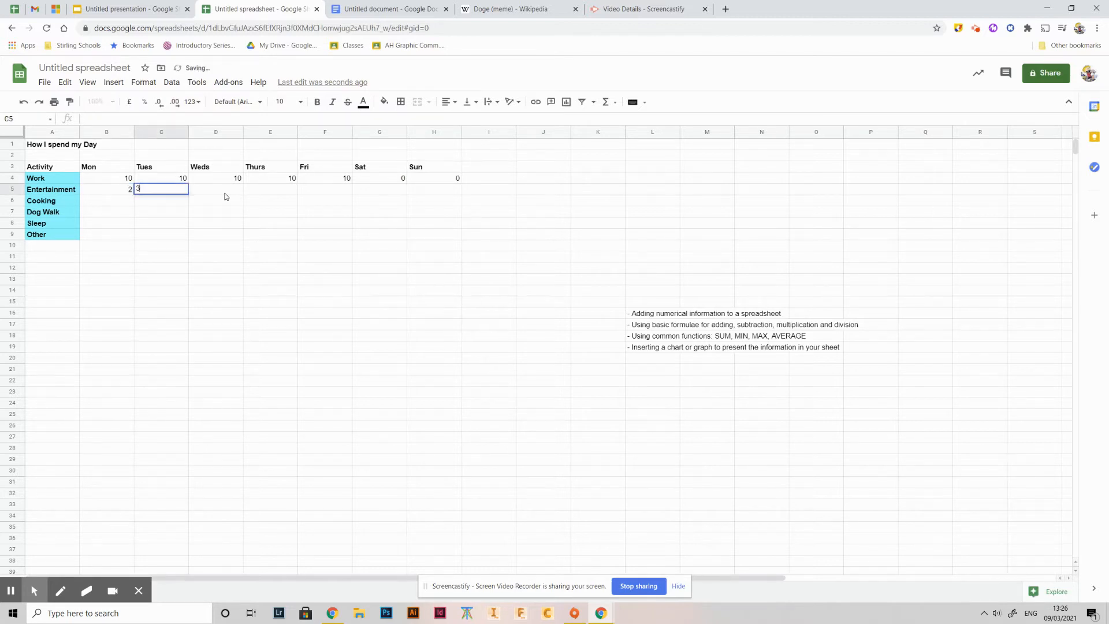
key(Tab)
text(1)
key(Tab)
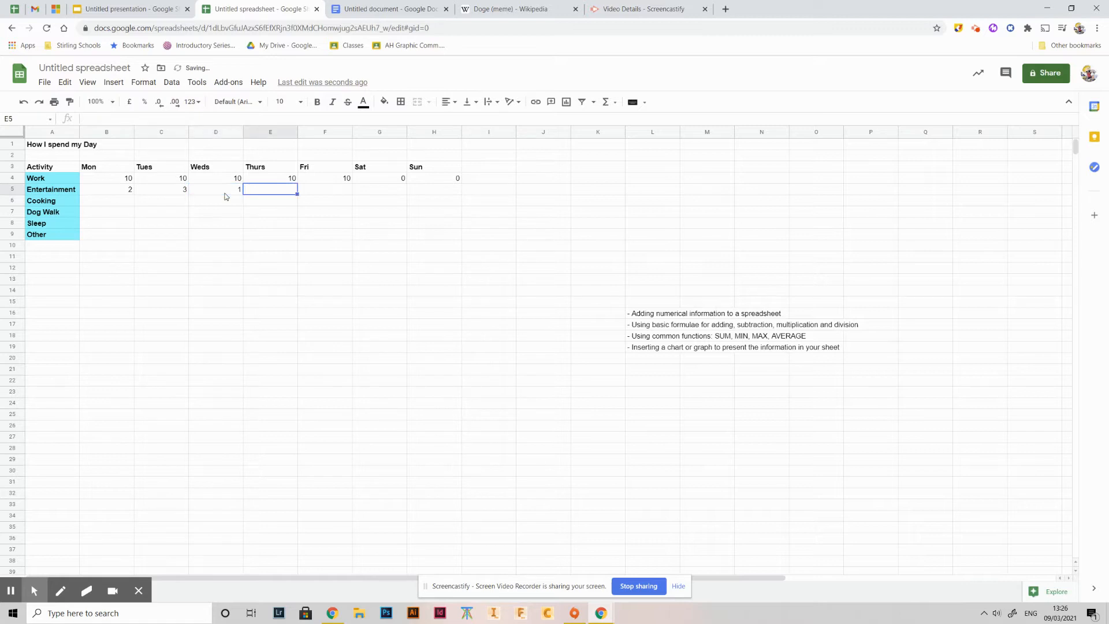
text(4)
key(Tab)
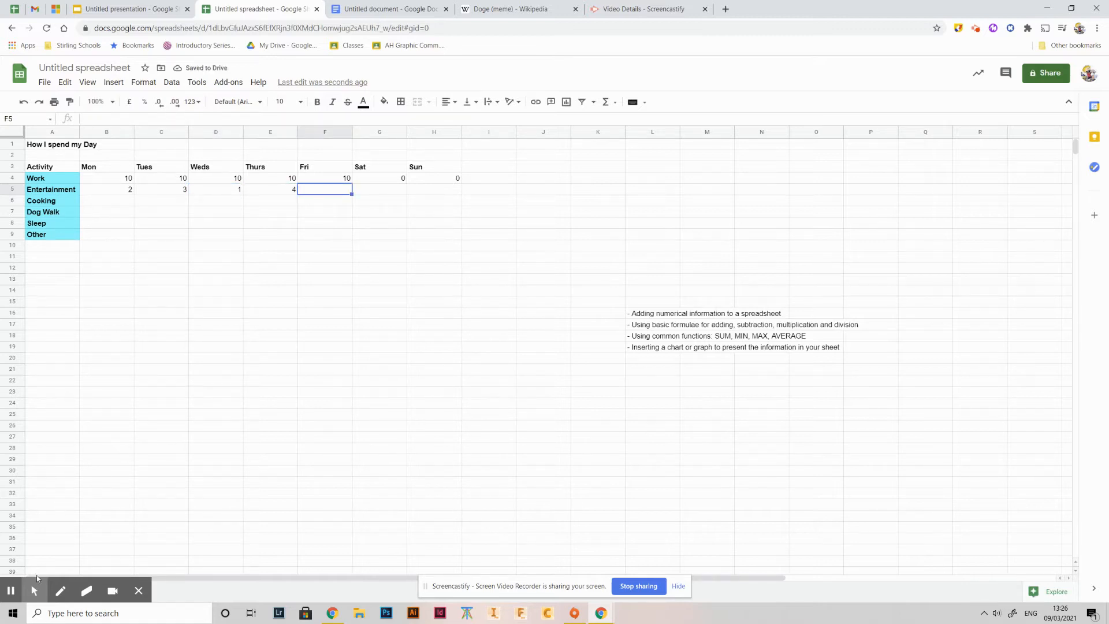
mouse_move(11, 593)
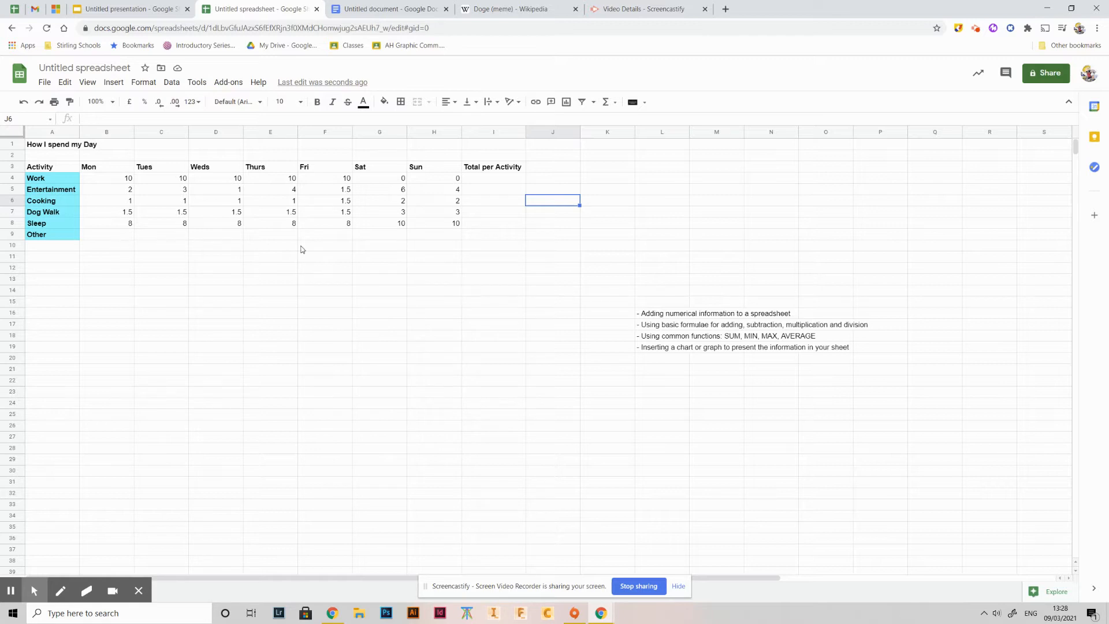
- Enter the Work total in I4 by adding the individual day cells with =B4+C4+D4+E4+F4+G4+H4
click(486, 168)
click(482, 182)
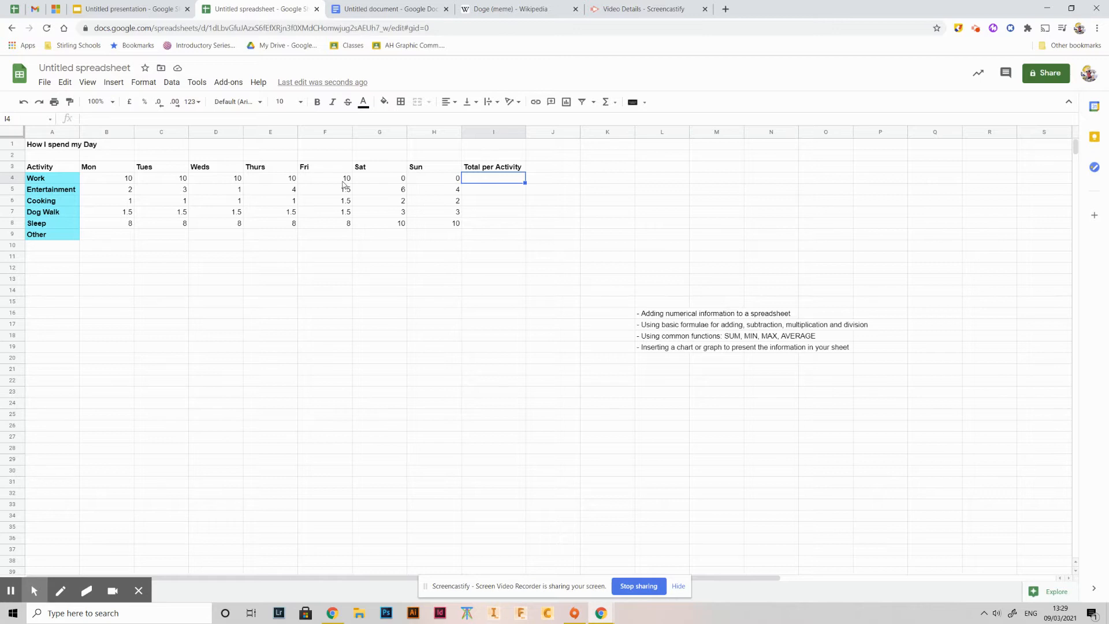
text(=)
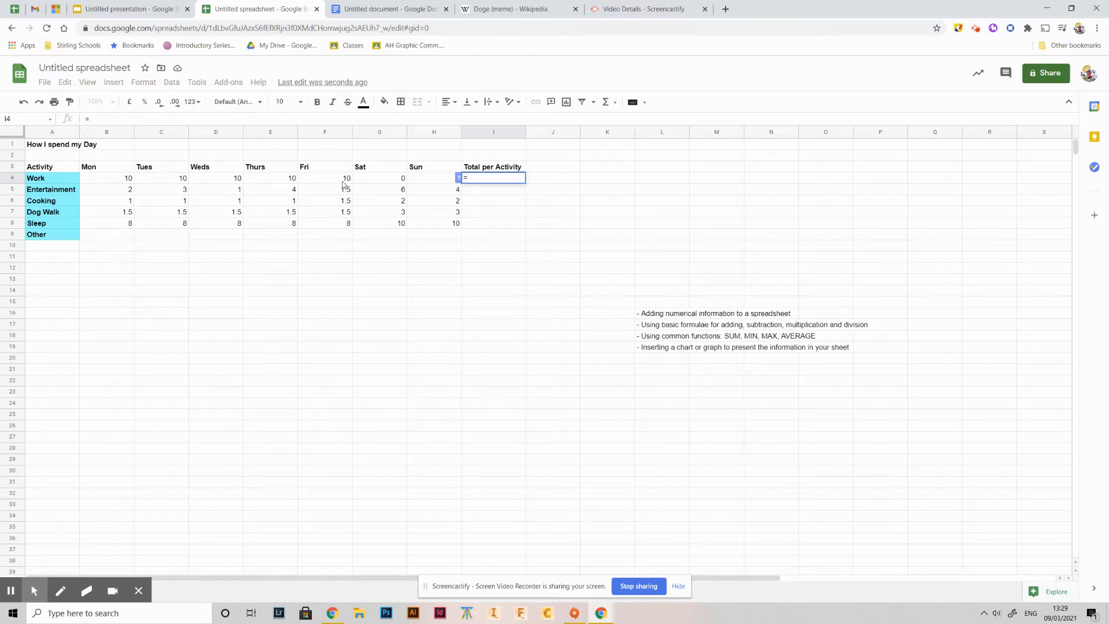
click(128, 181)
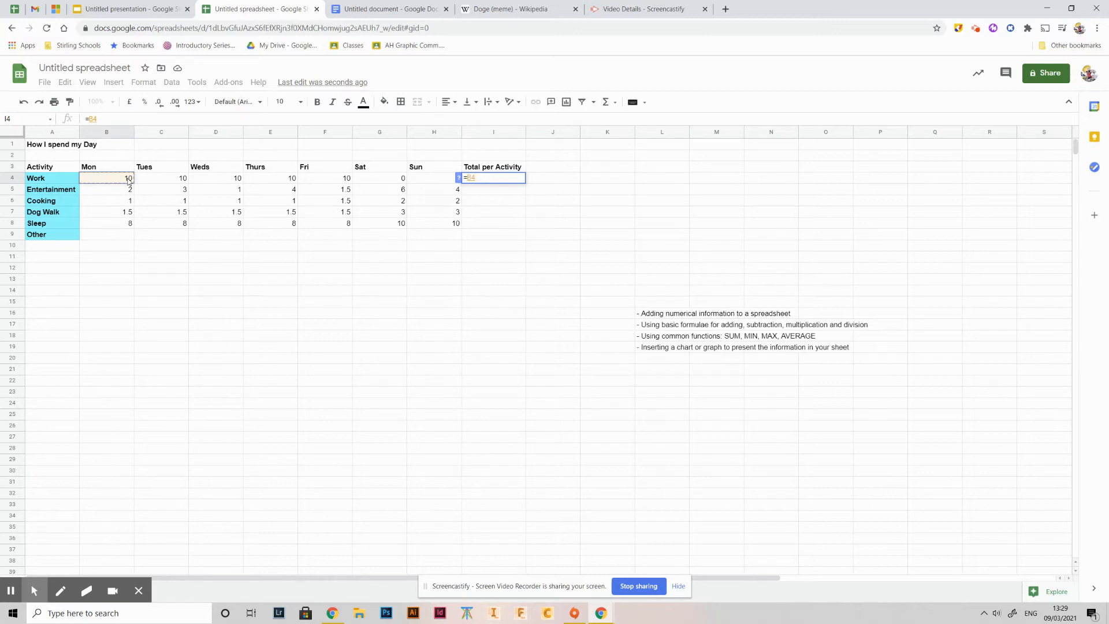
text(+)
click(174, 181)
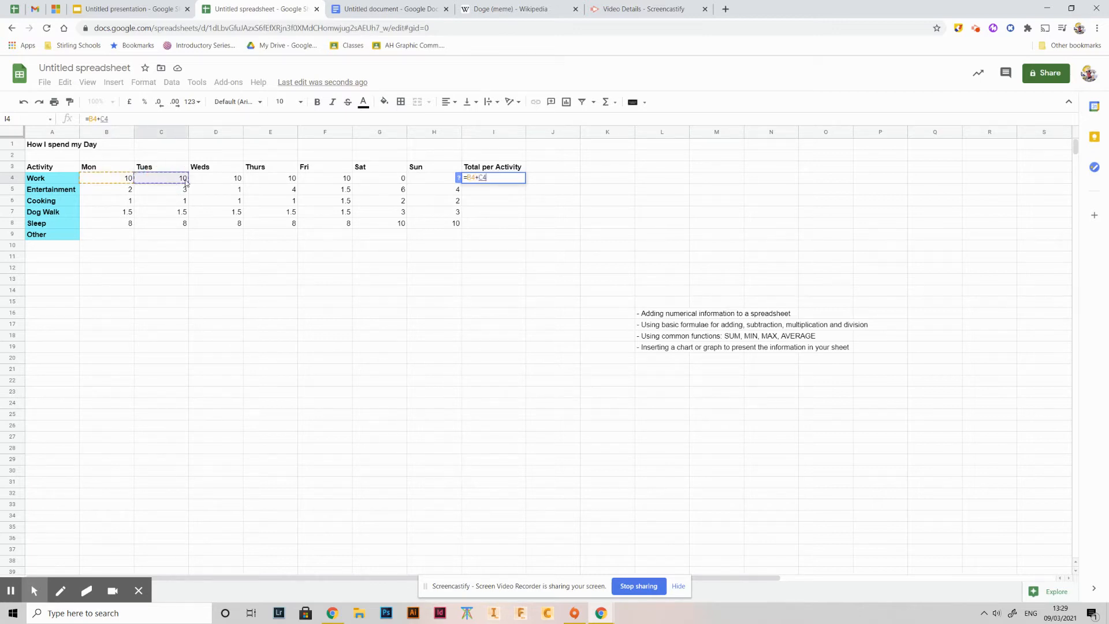
text(+)
click(222, 181)
text(+)
click(266, 182)
text(+)
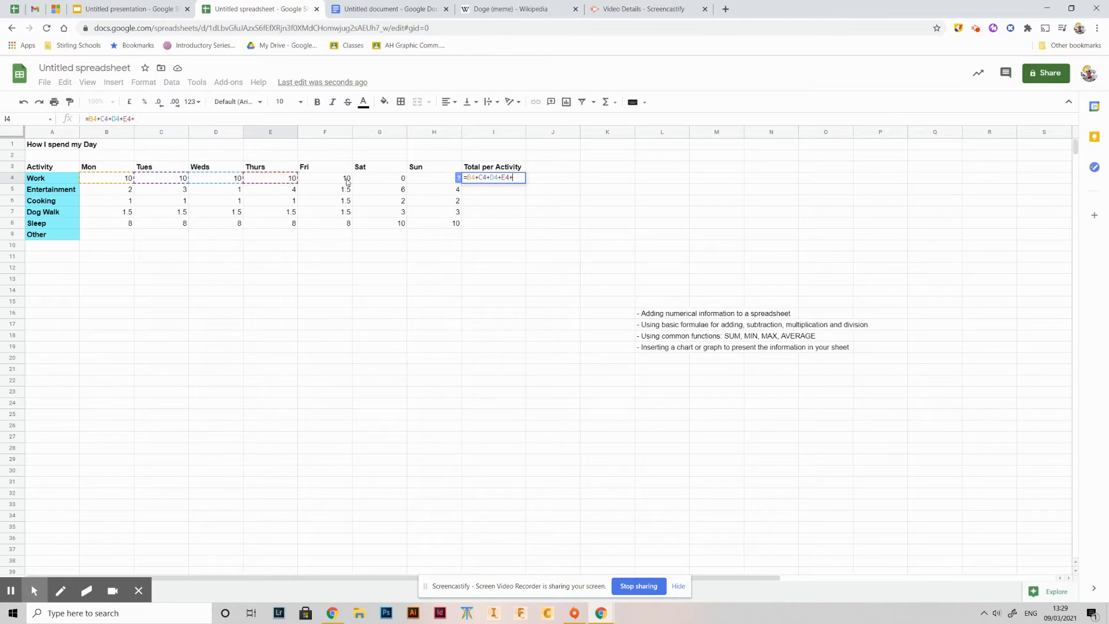
click(346, 183)
text(+)
click(386, 182)
text(+)
click(430, 184)
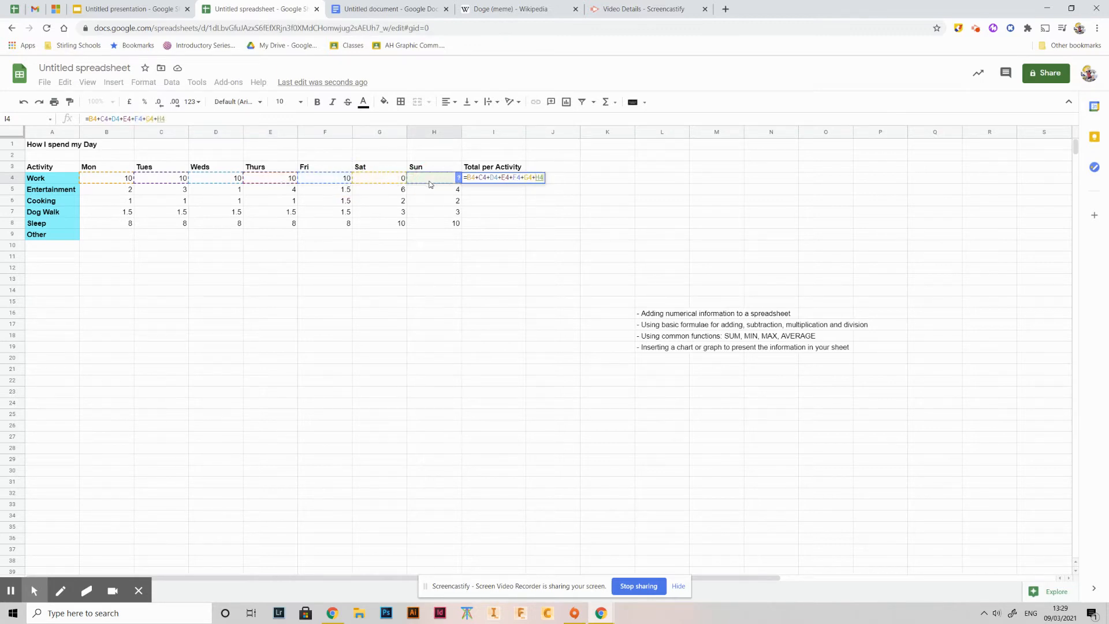
key(Return)
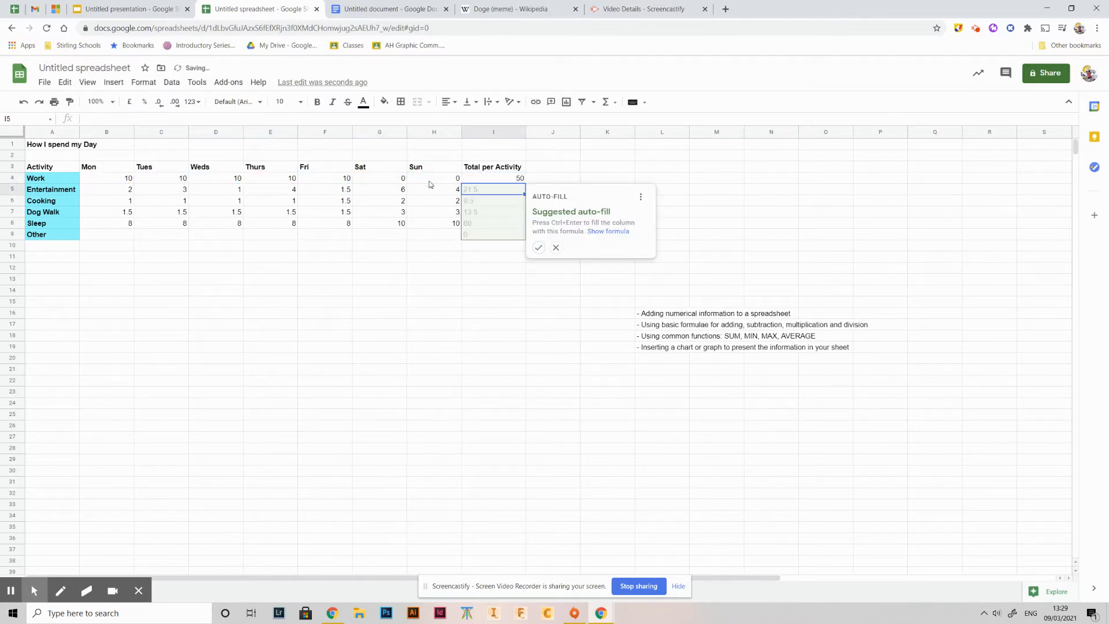
- Replace the Work total formula in I4 with the SUM function over Monday to Sunday, =SUM(B4:H4)
click(520, 179)
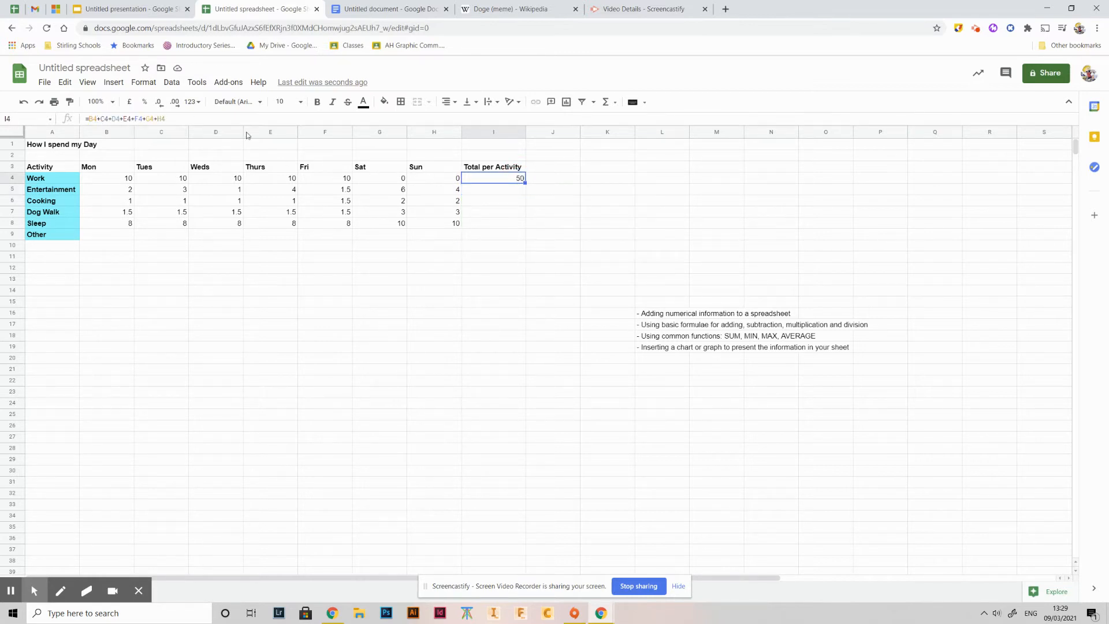
key(Delete)
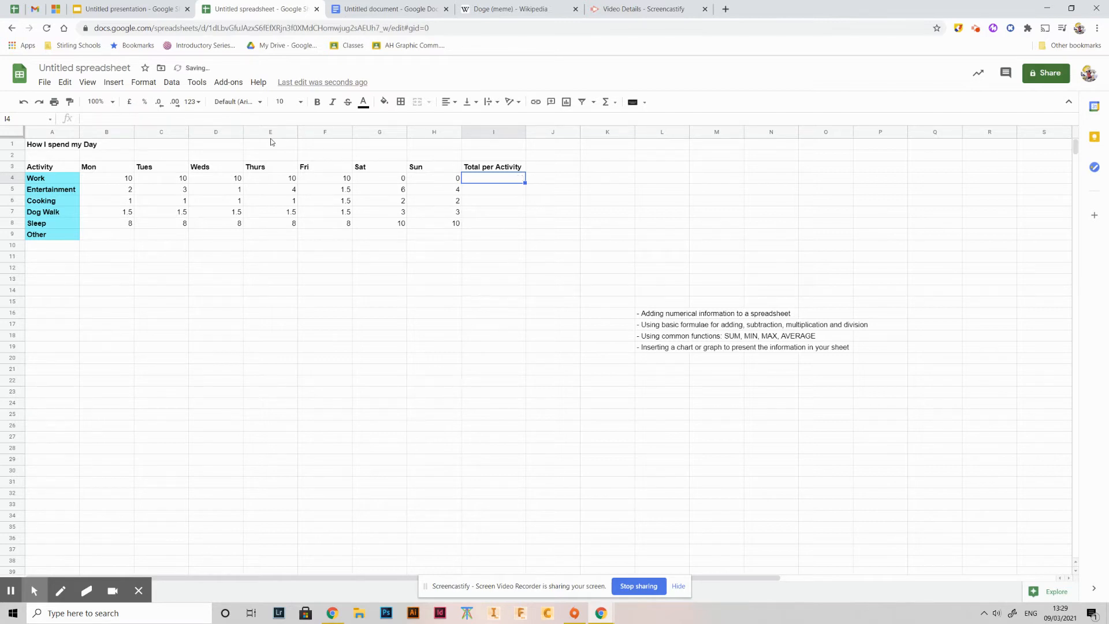
text(=)
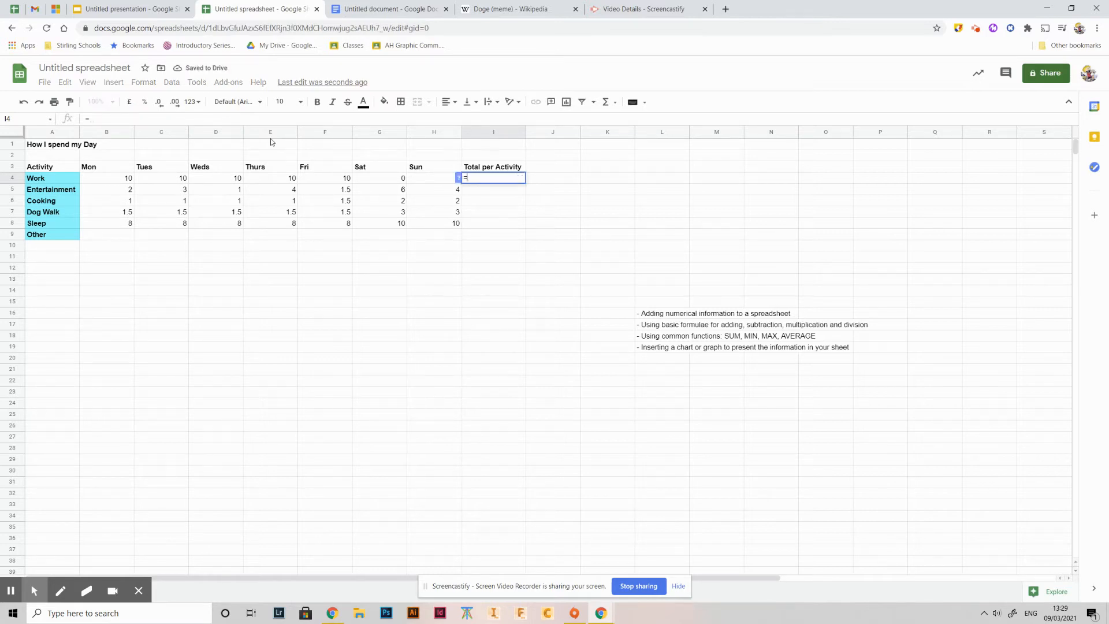
text(sum)
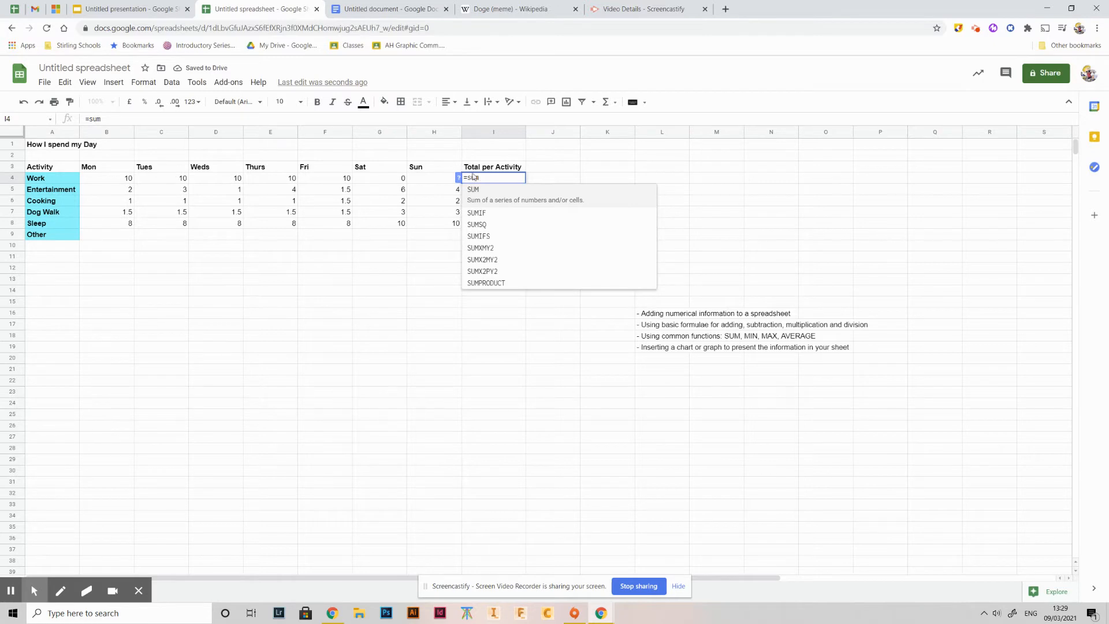
click(568, 201)
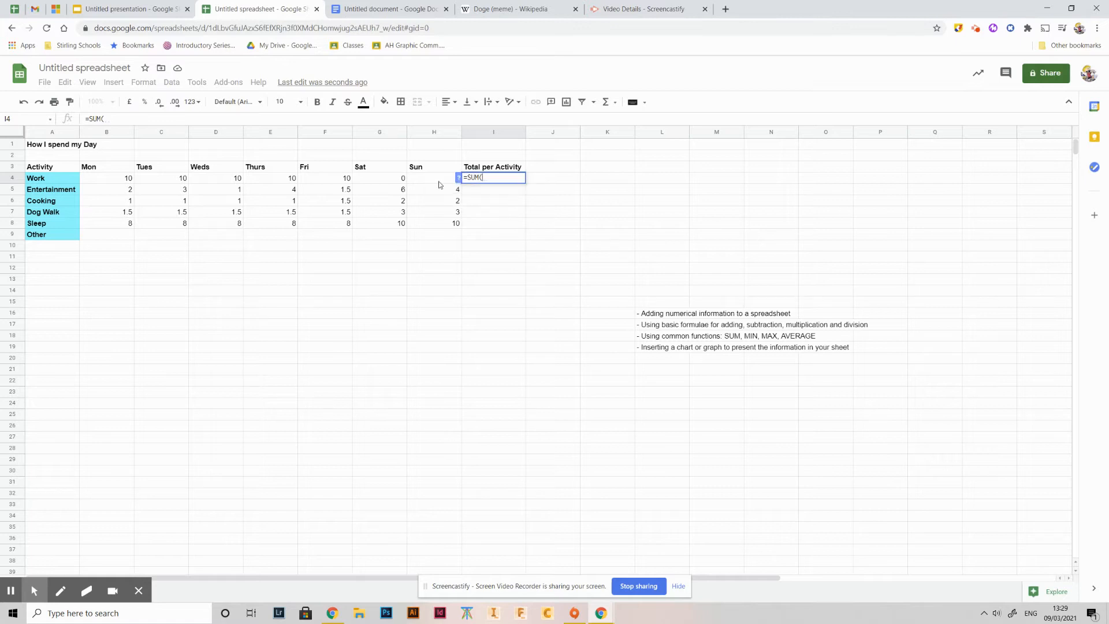
drag(113, 179, 422, 178)
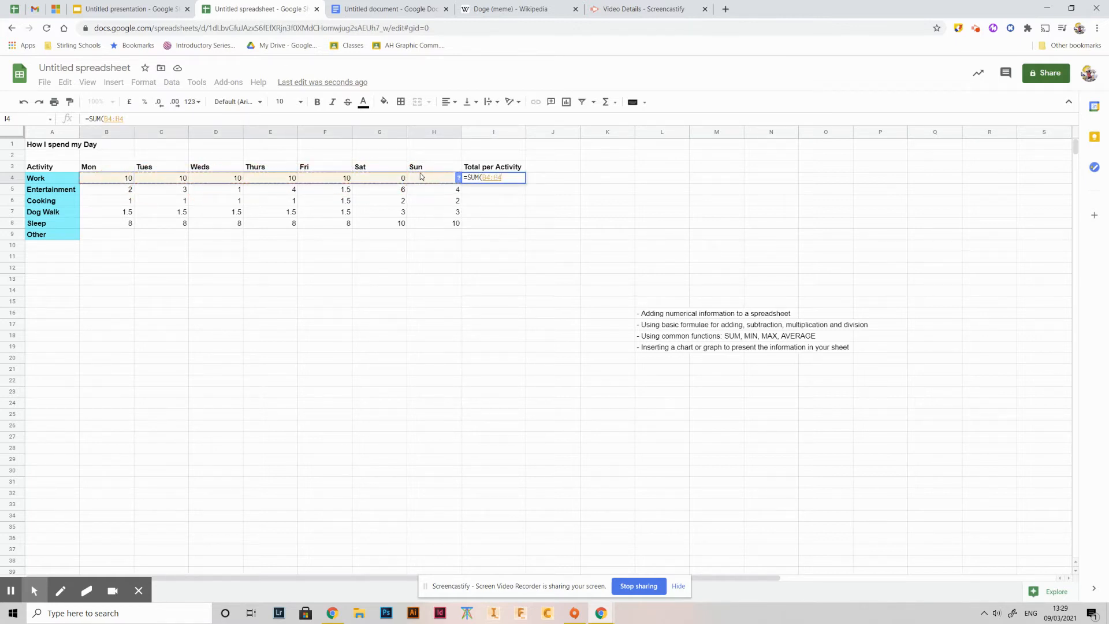
text())
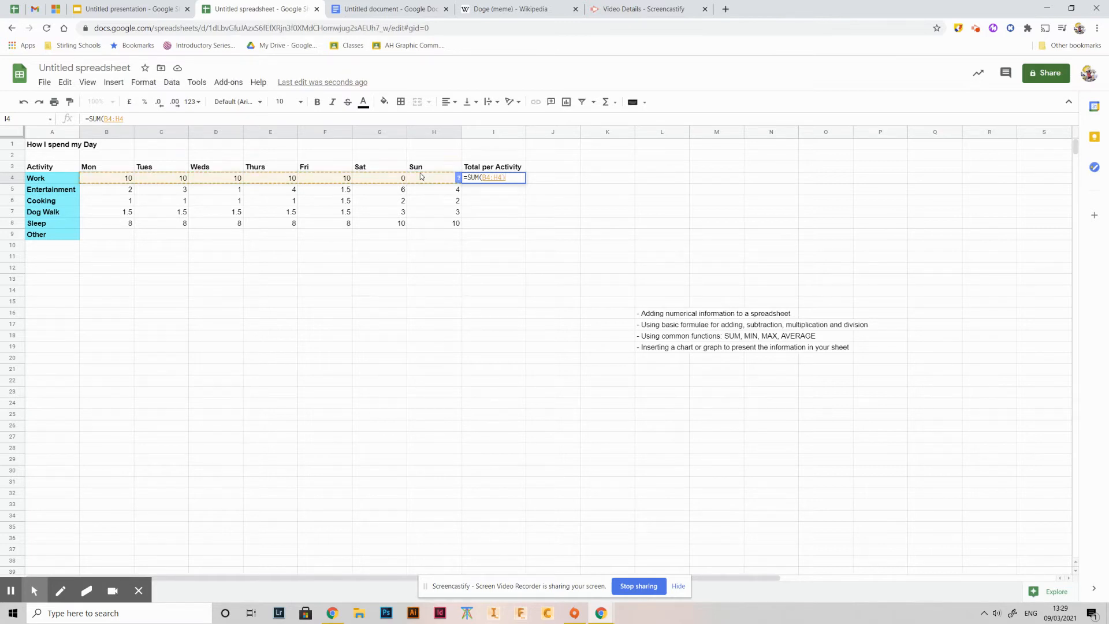
key(Return)
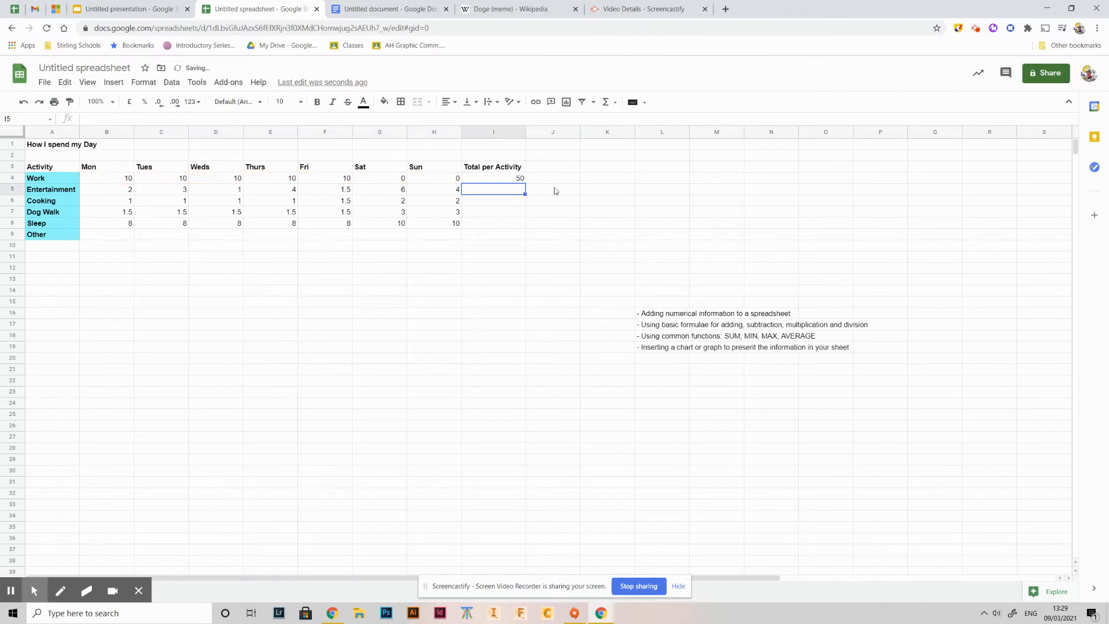
- Fill the SUM formula from I4 down through I9 to total every activity, and inspect the copied formulas
click(513, 180)
click(556, 182)
click(515, 180)
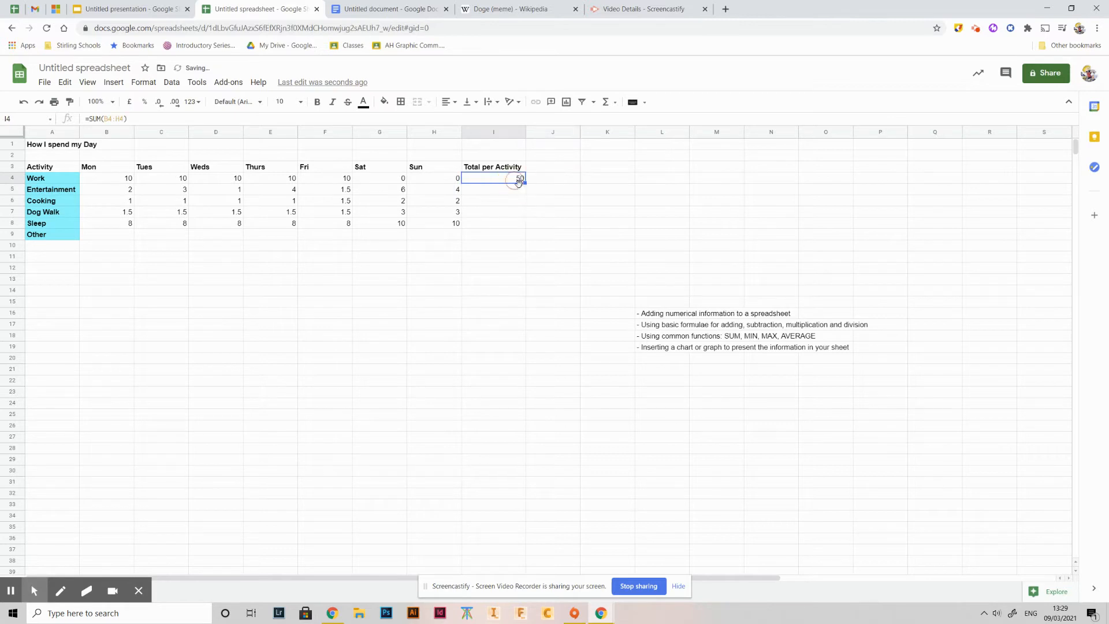
drag(526, 183, 528, 238)
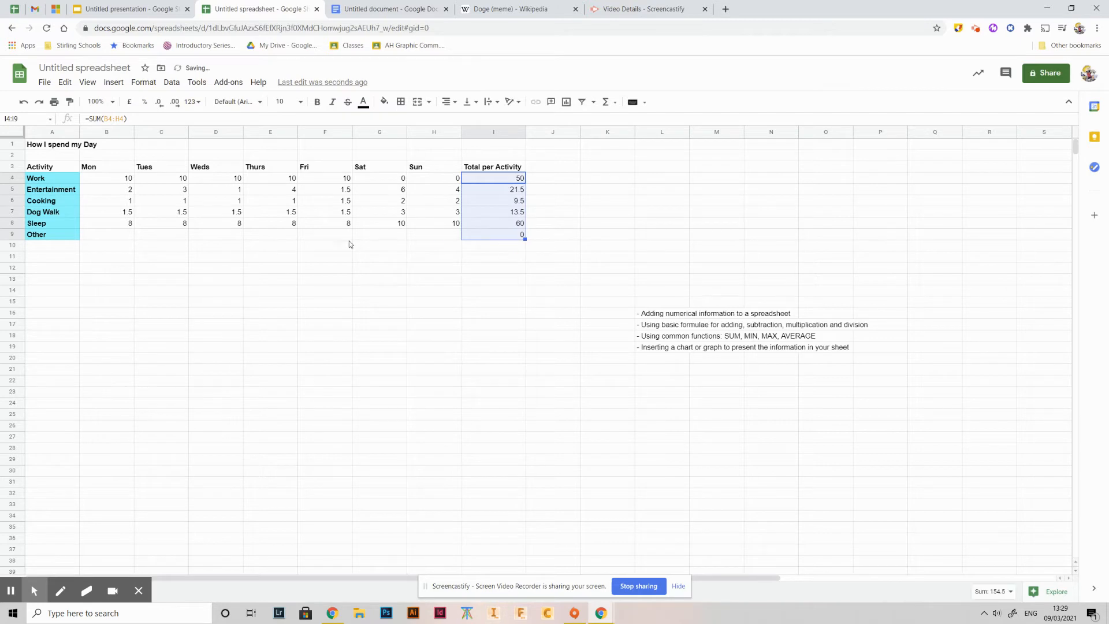
click(524, 202)
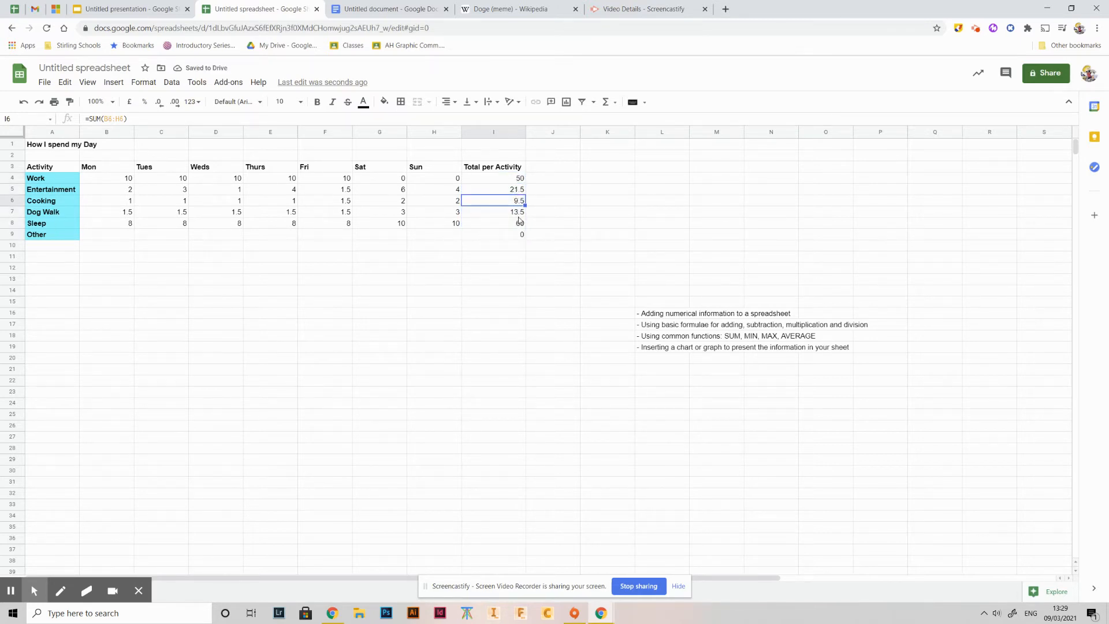
click(511, 182)
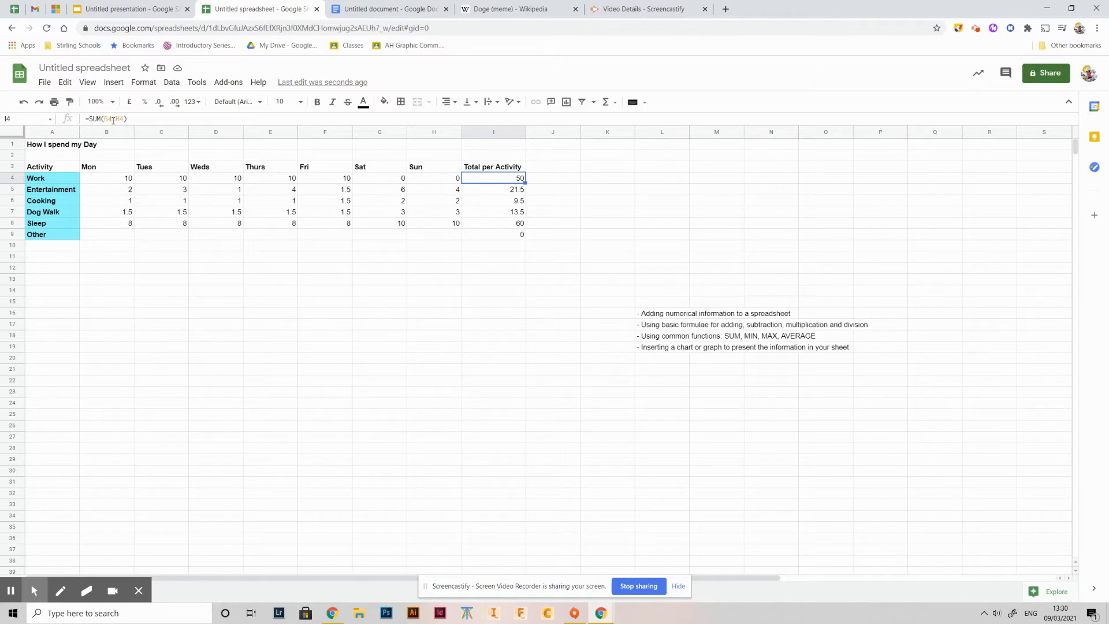
click(487, 188)
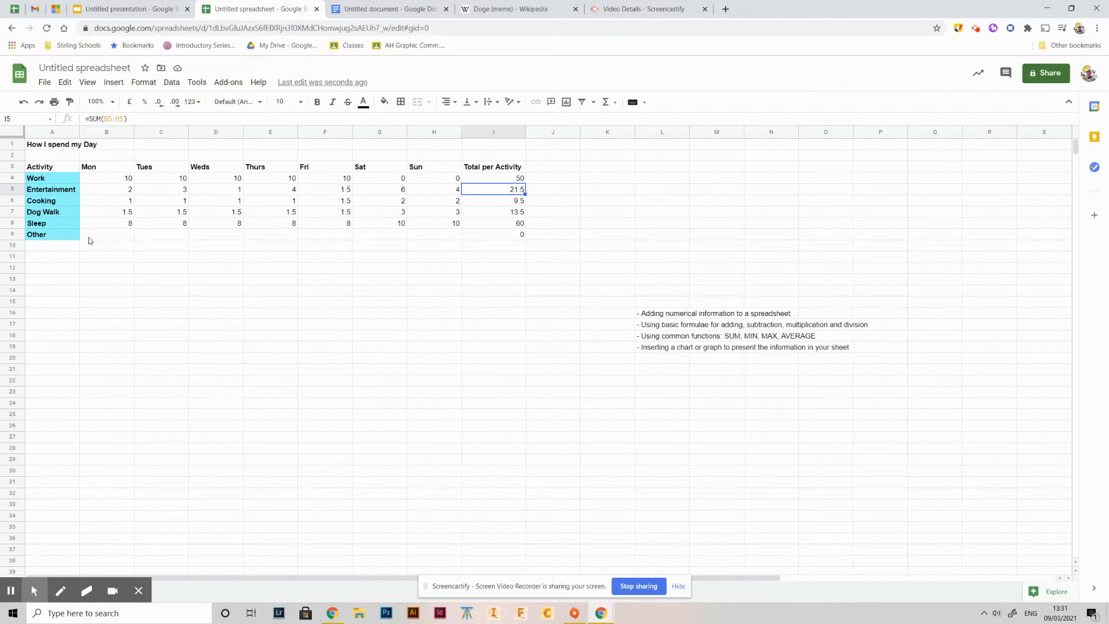
- Calculate Monday's Other hours in B9 with the formula =24-(B4+B5+B6+B7+B8)
click(110, 235)
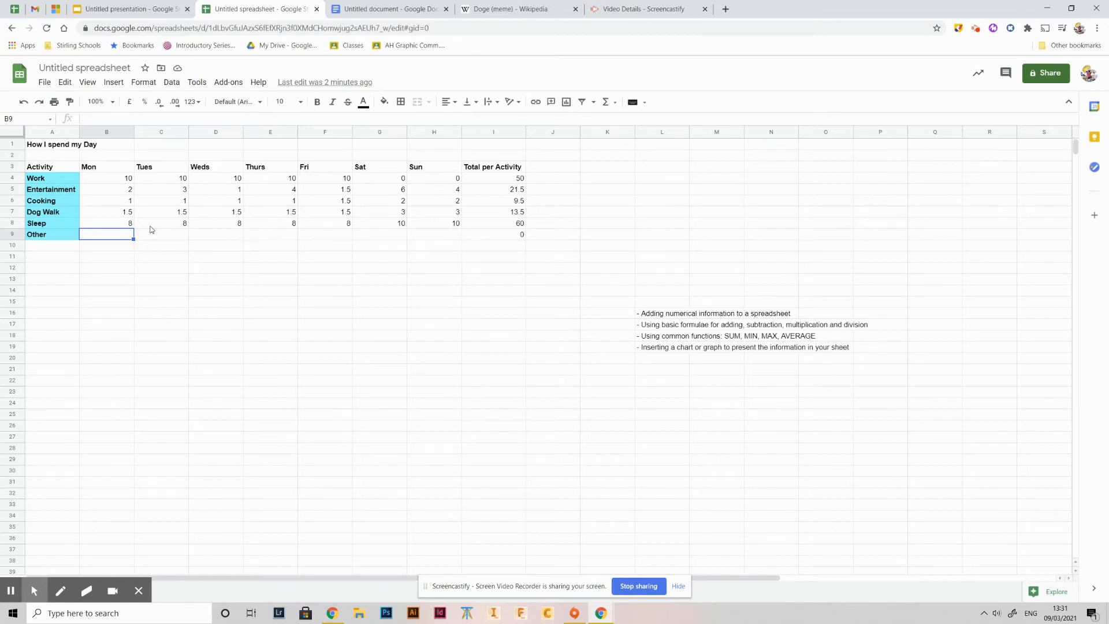
text(=)
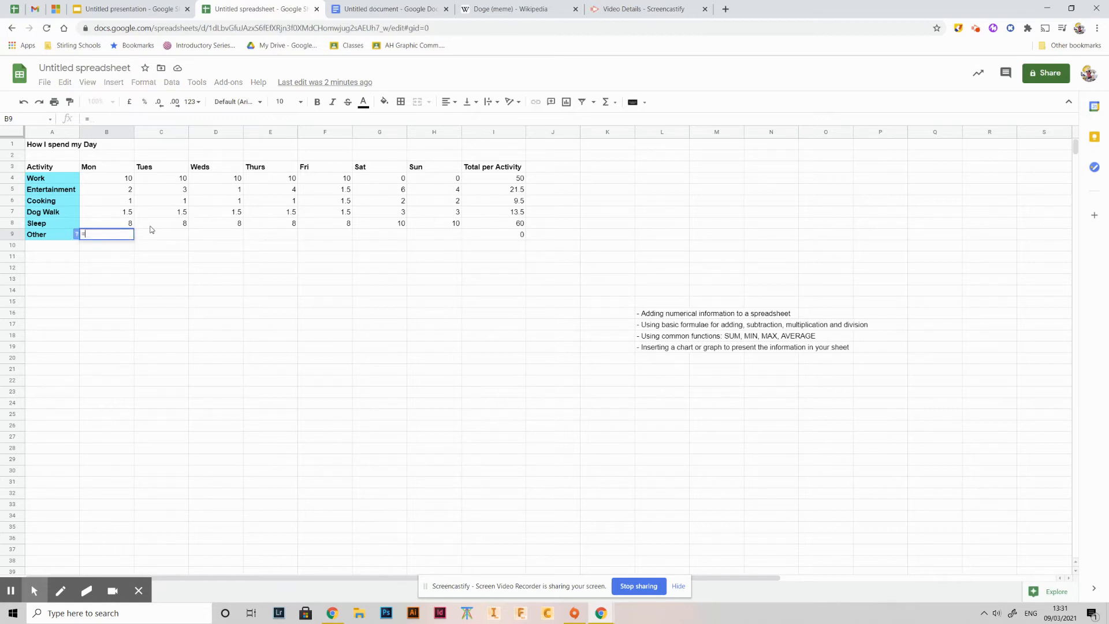
text(2)
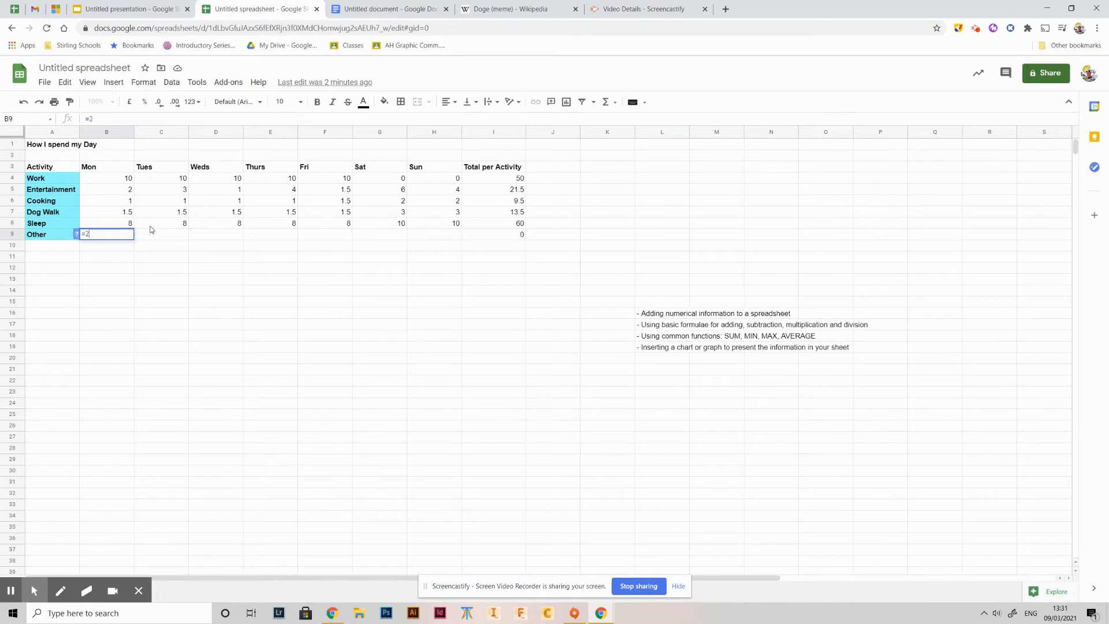
text(4-()
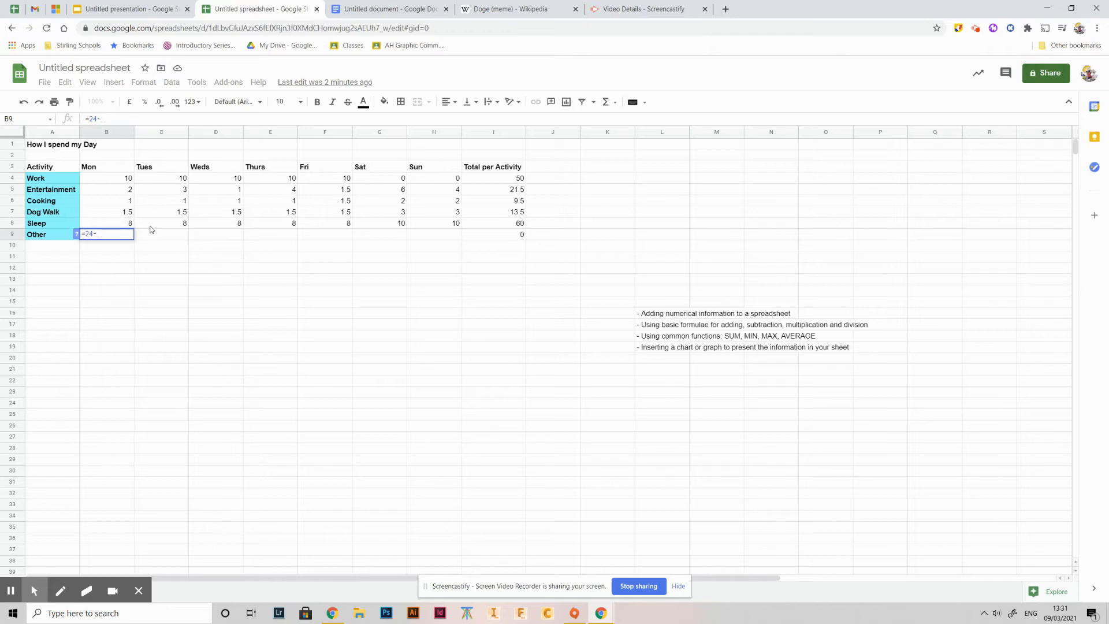
click(129, 179)
text(+)
click(127, 191)
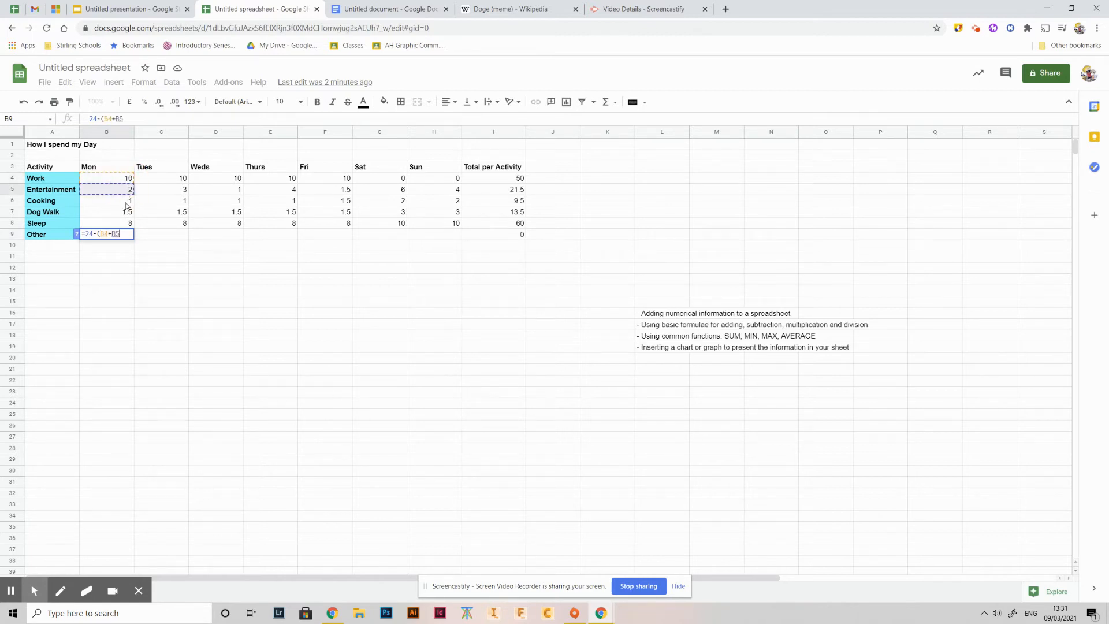
text(+)
click(126, 203)
text(+)
click(127, 213)
text(+)
click(127, 225)
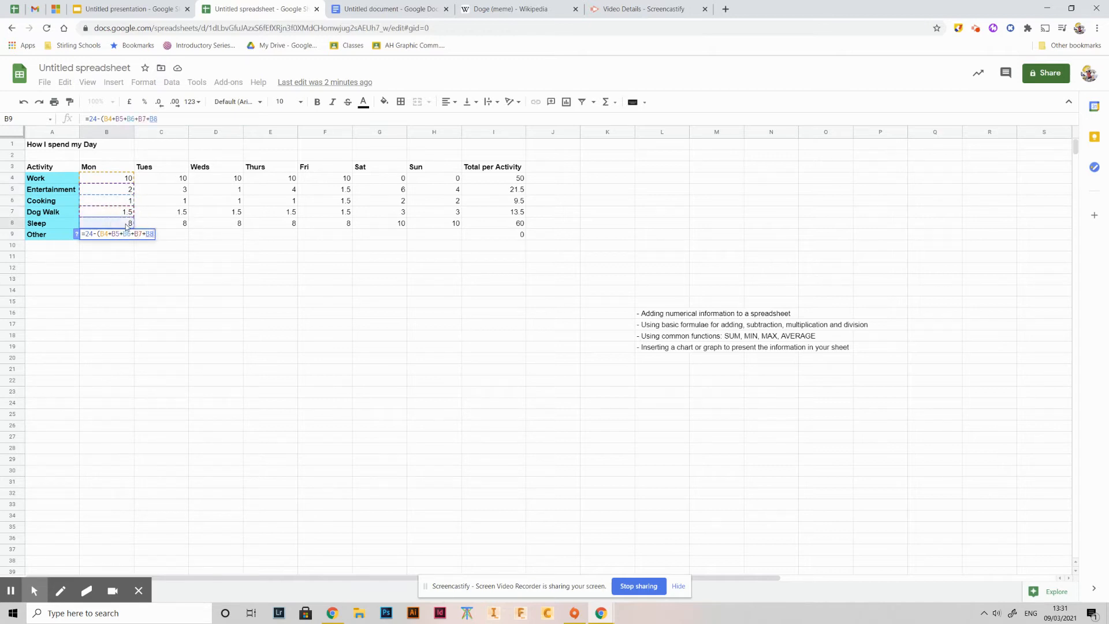
text())
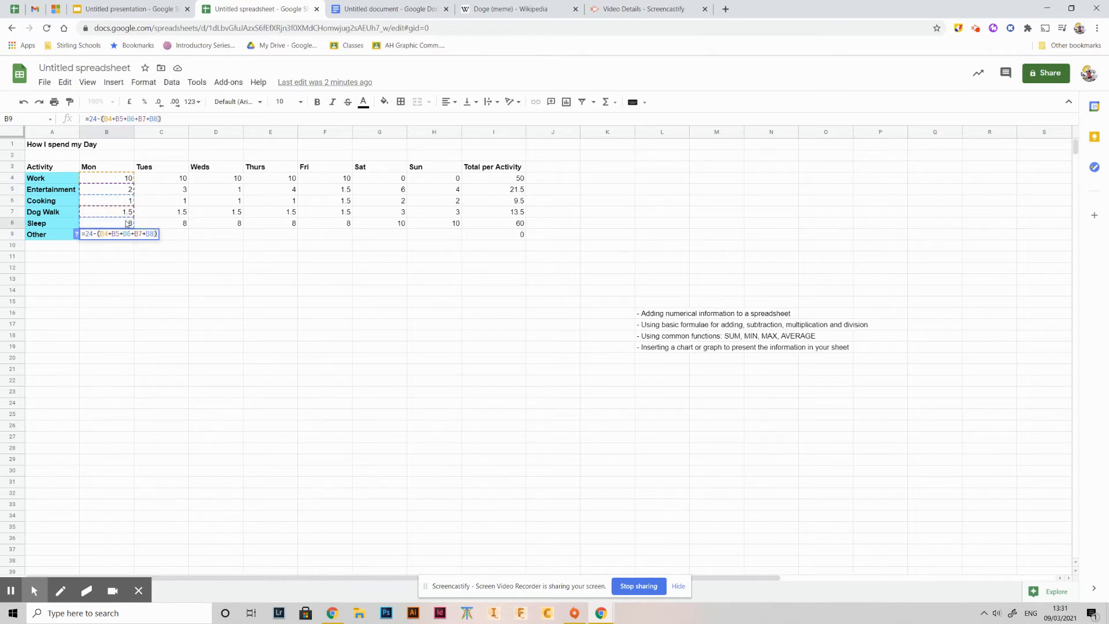
key(Return)
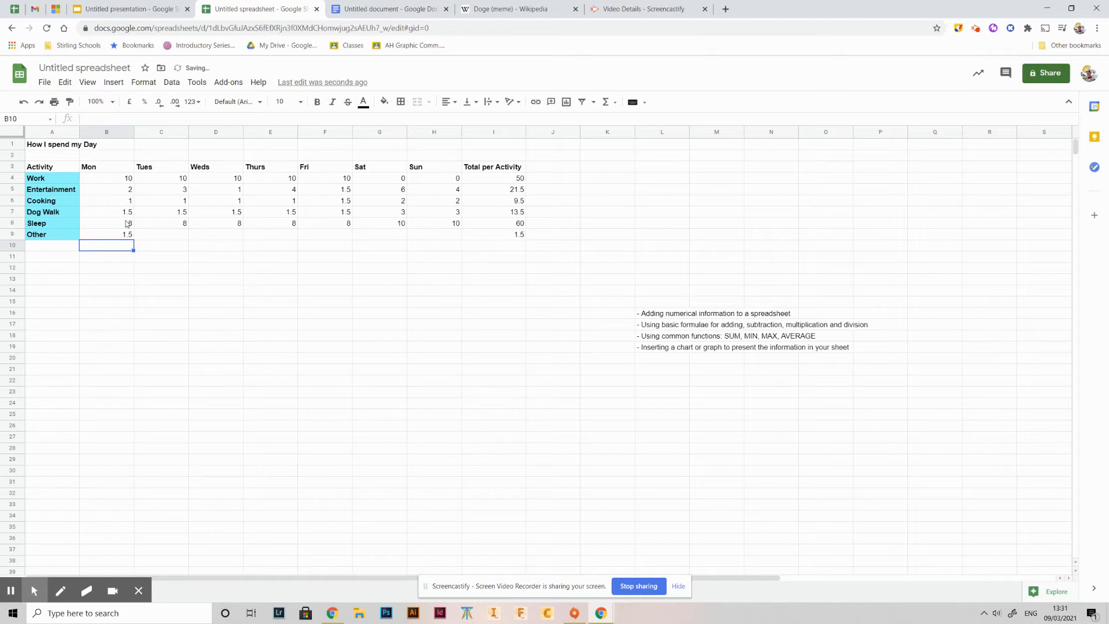
click(176, 236)
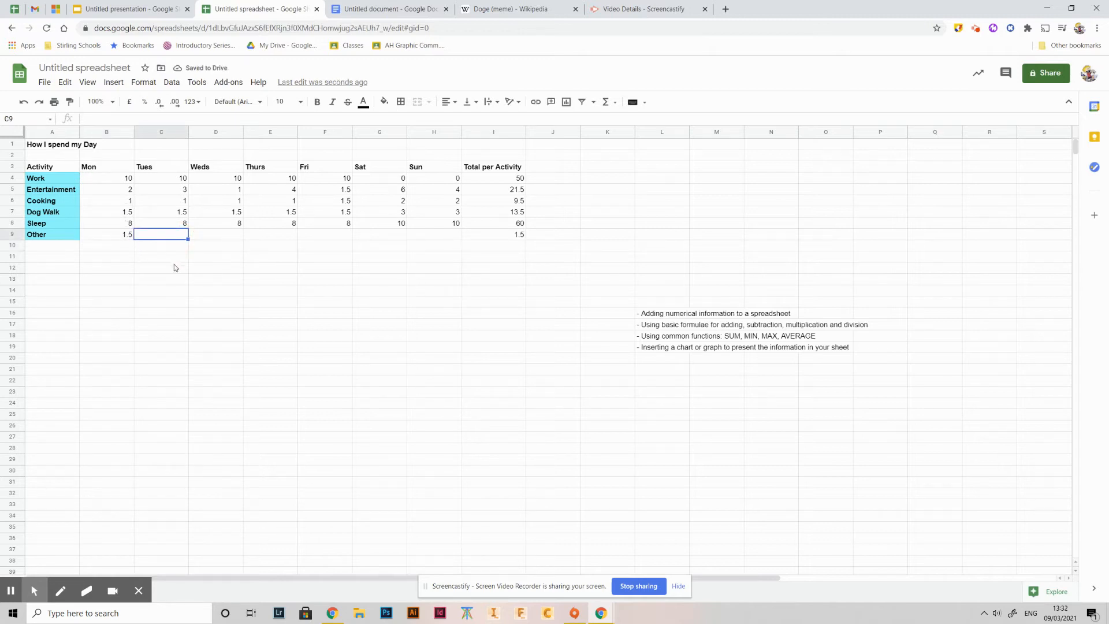
click(119, 238)
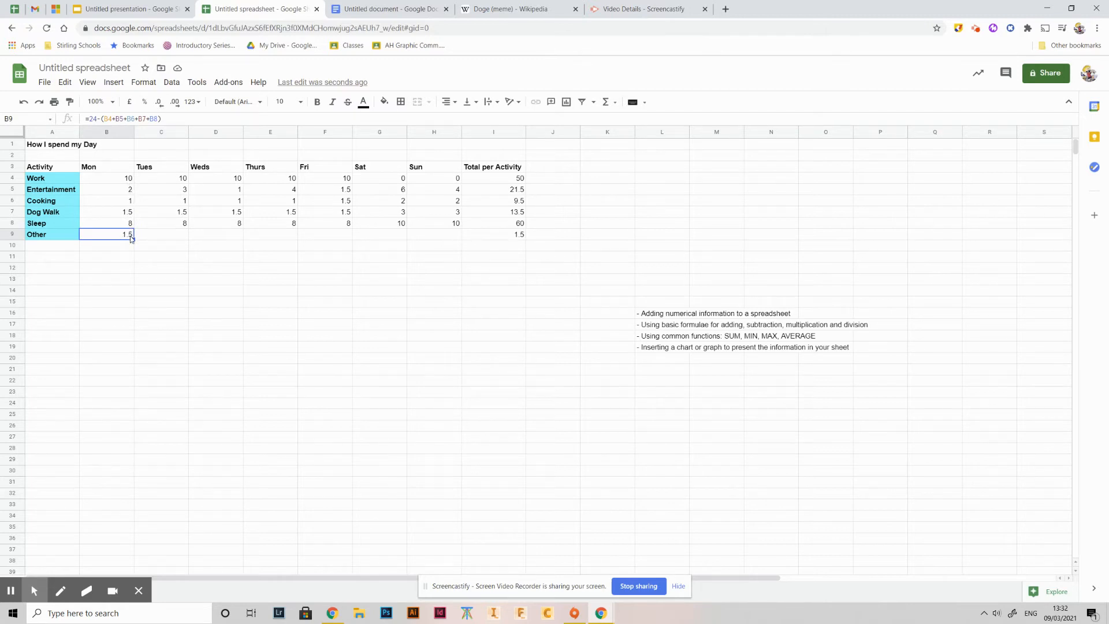
drag(133, 237, 435, 237)
click(320, 249)
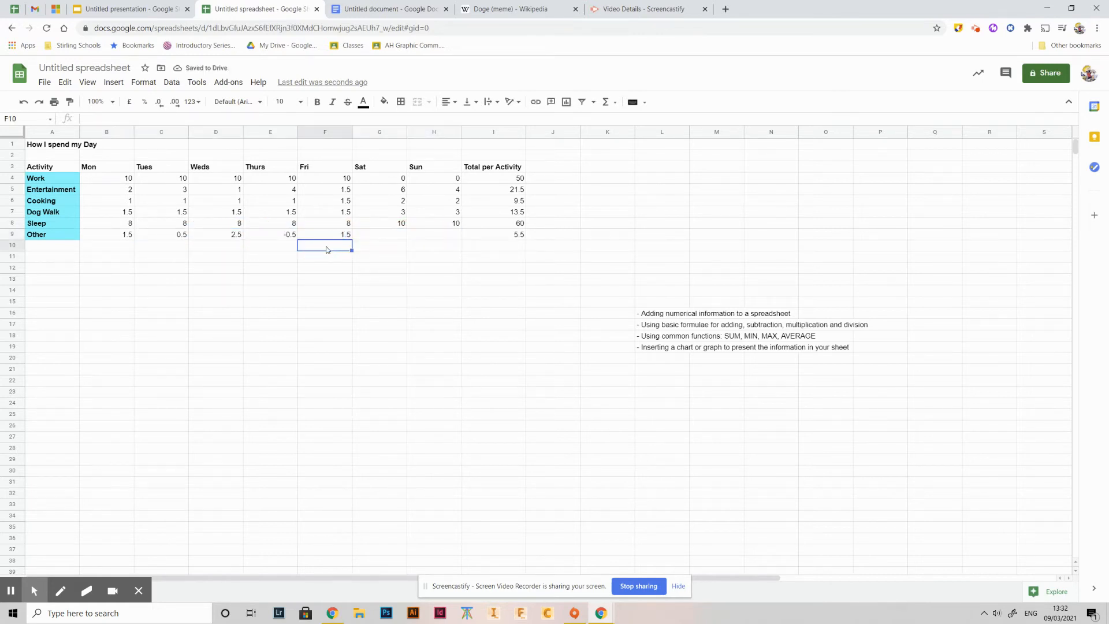
key(ctrl+z)
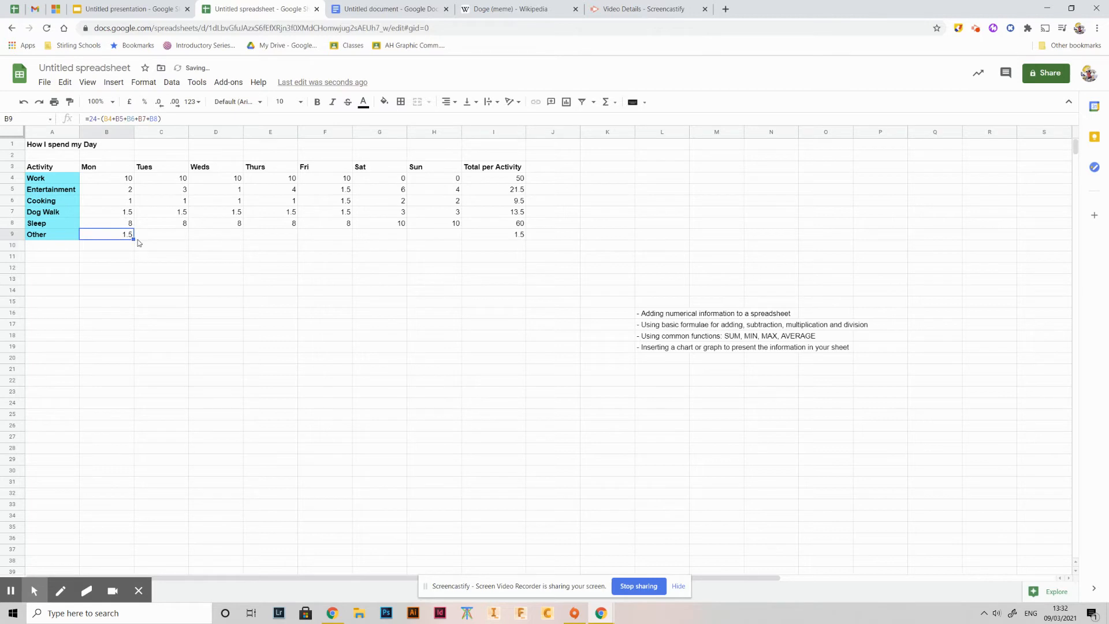
- Fill the Other formula from B9 across through Sunday in H9, and inspect Thursday's formula in E9
drag(134, 239, 430, 242)
click(377, 267)
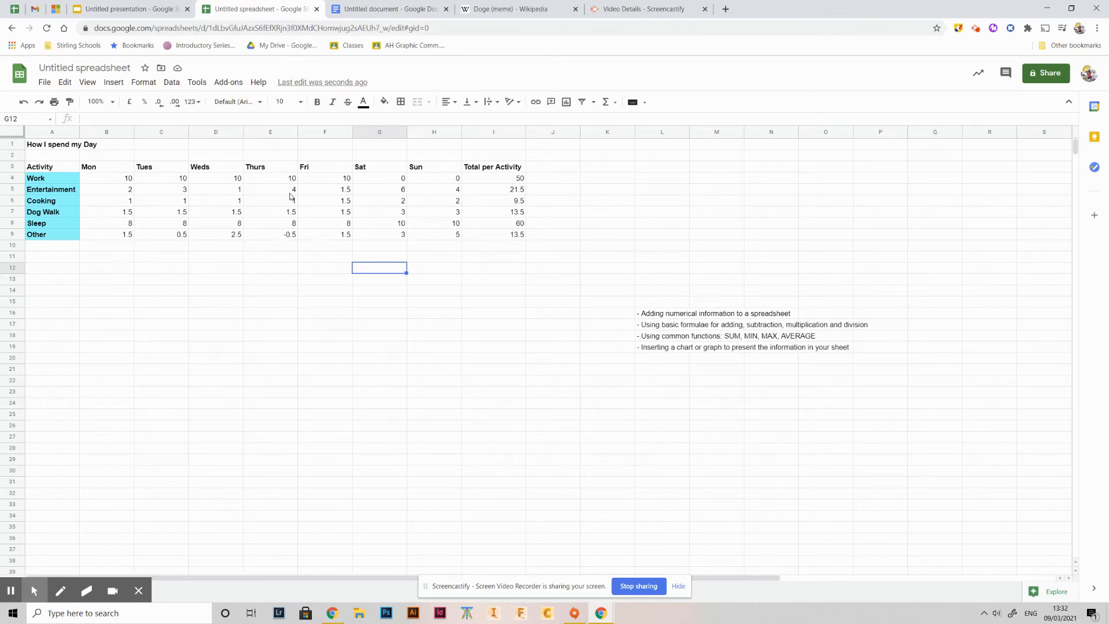
click(290, 246)
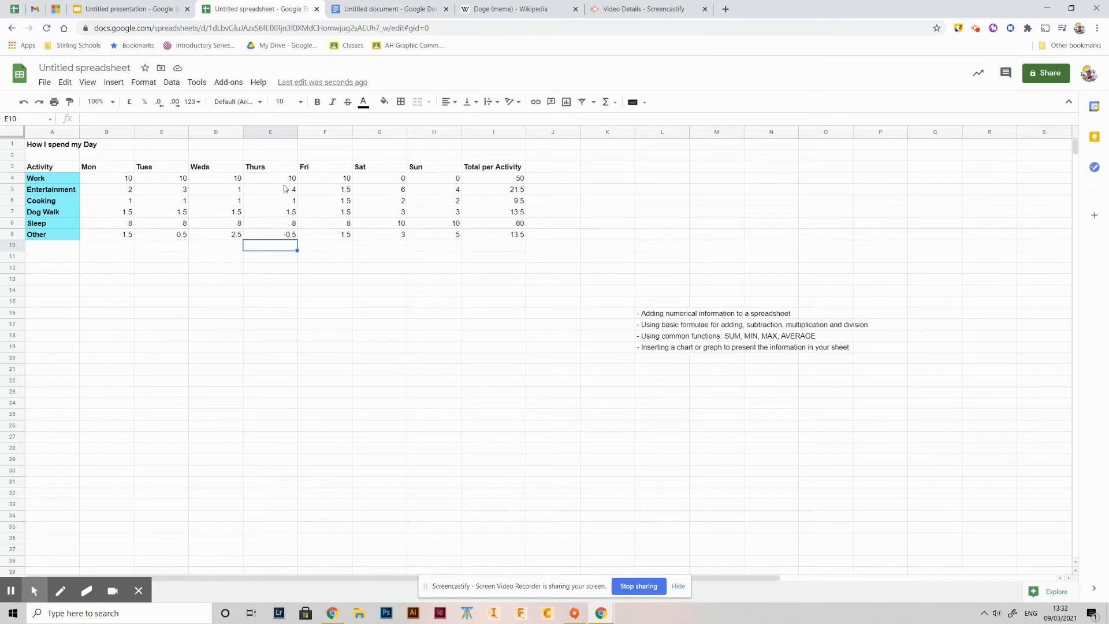
click(292, 237)
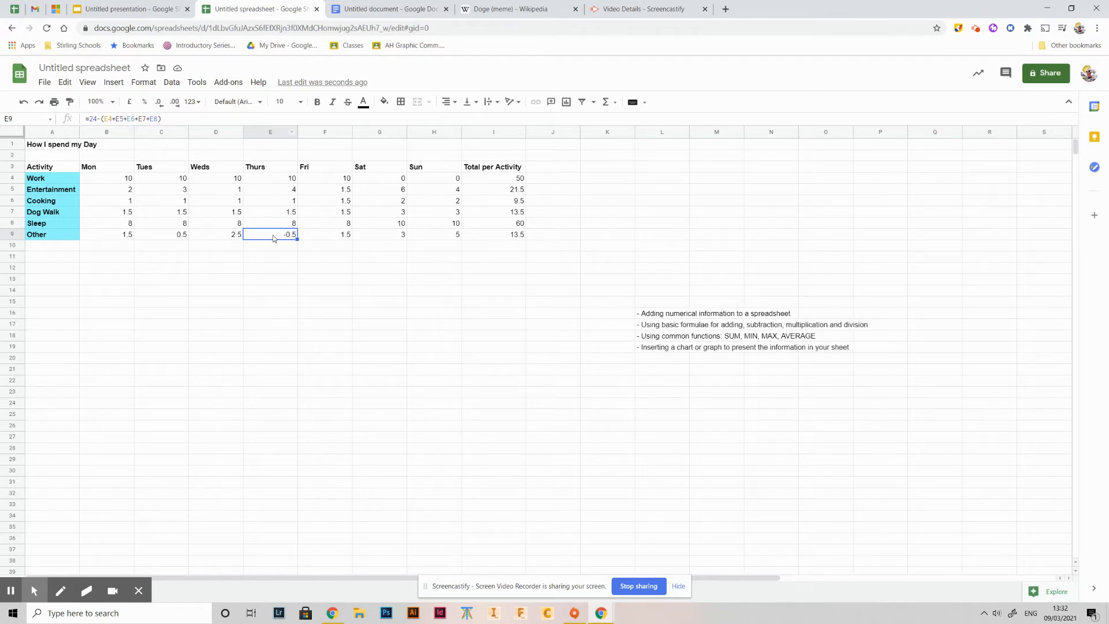
- Inspect the copied Other formulas for Friday in F9 and Thursday in E9
click(339, 236)
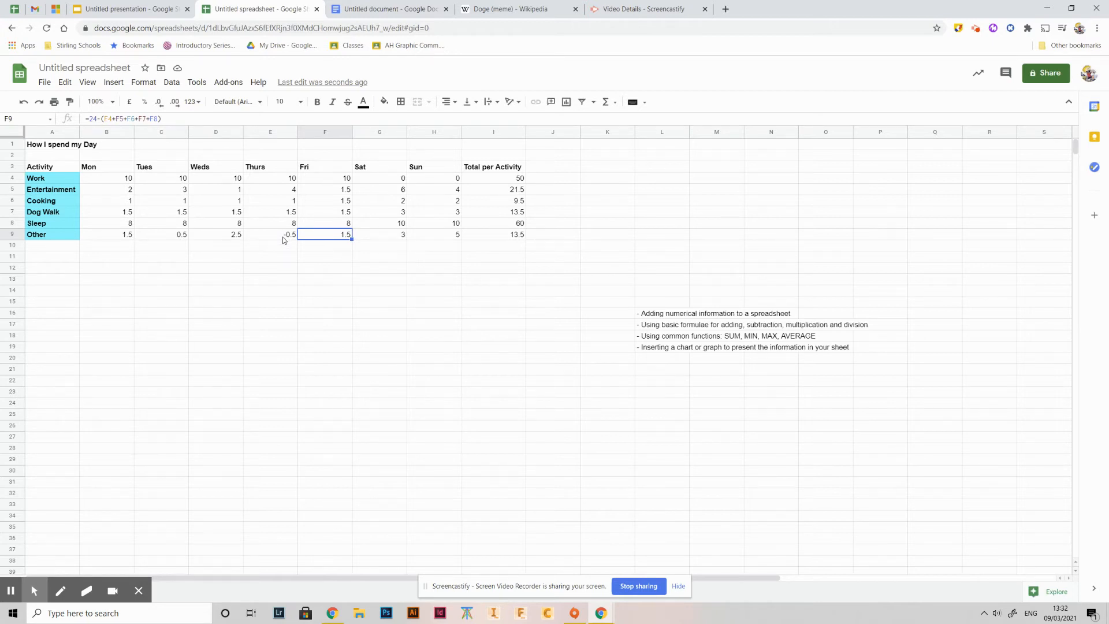
click(283, 238)
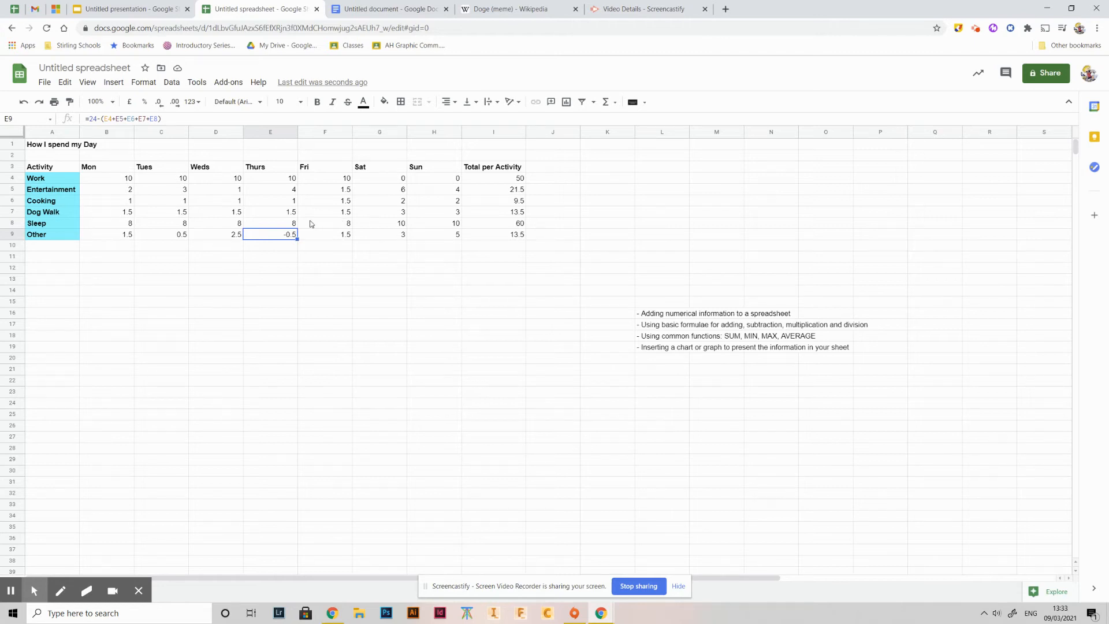
click(393, 289)
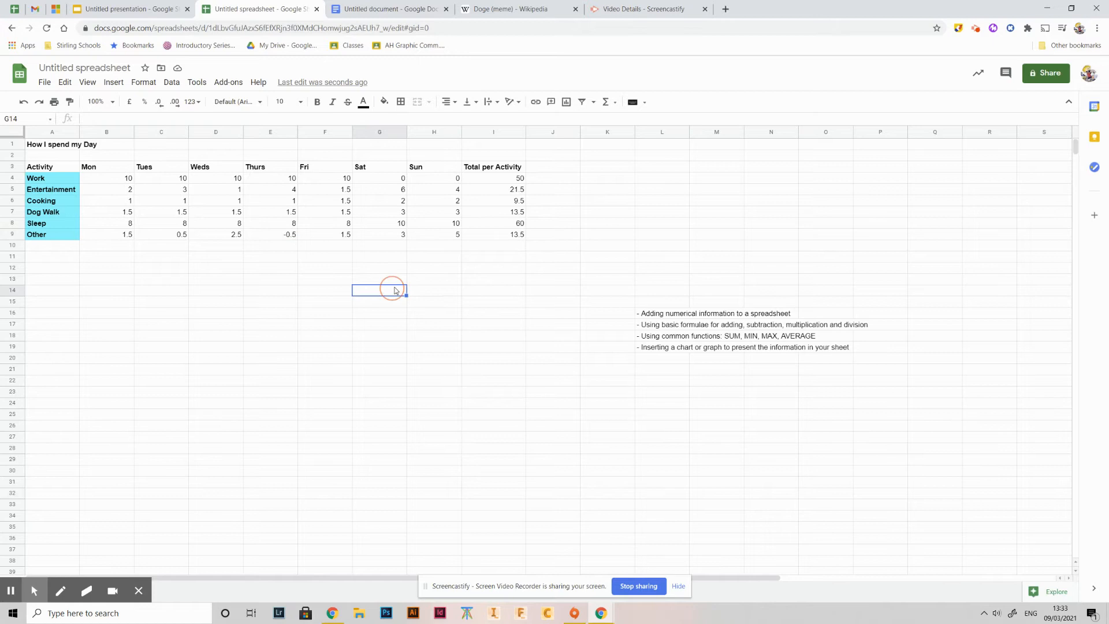
click(583, 204)
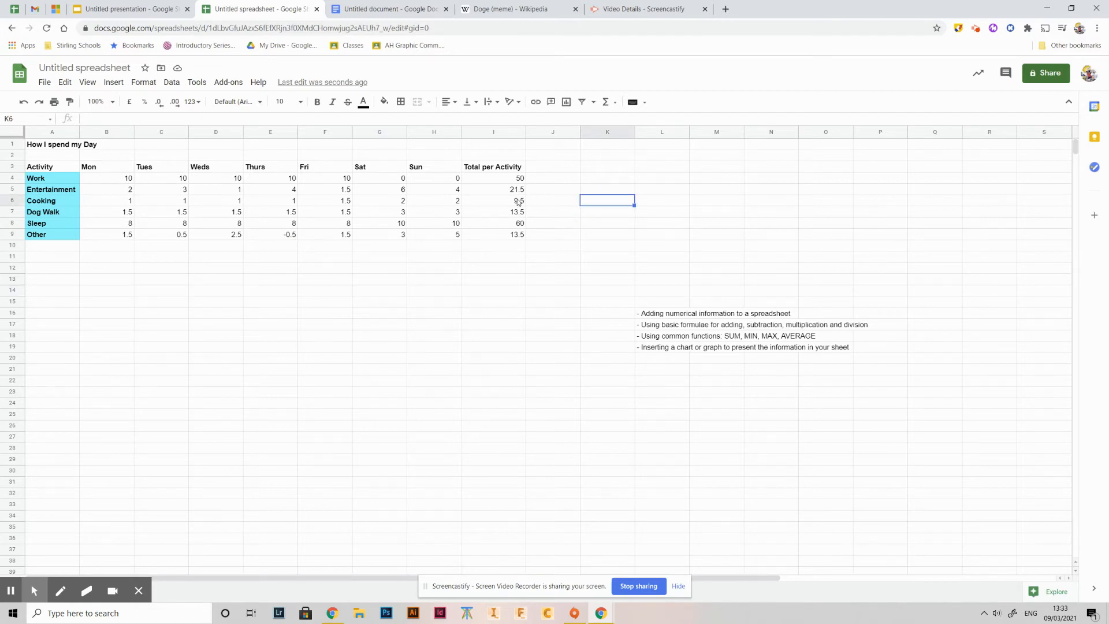
click(599, 183)
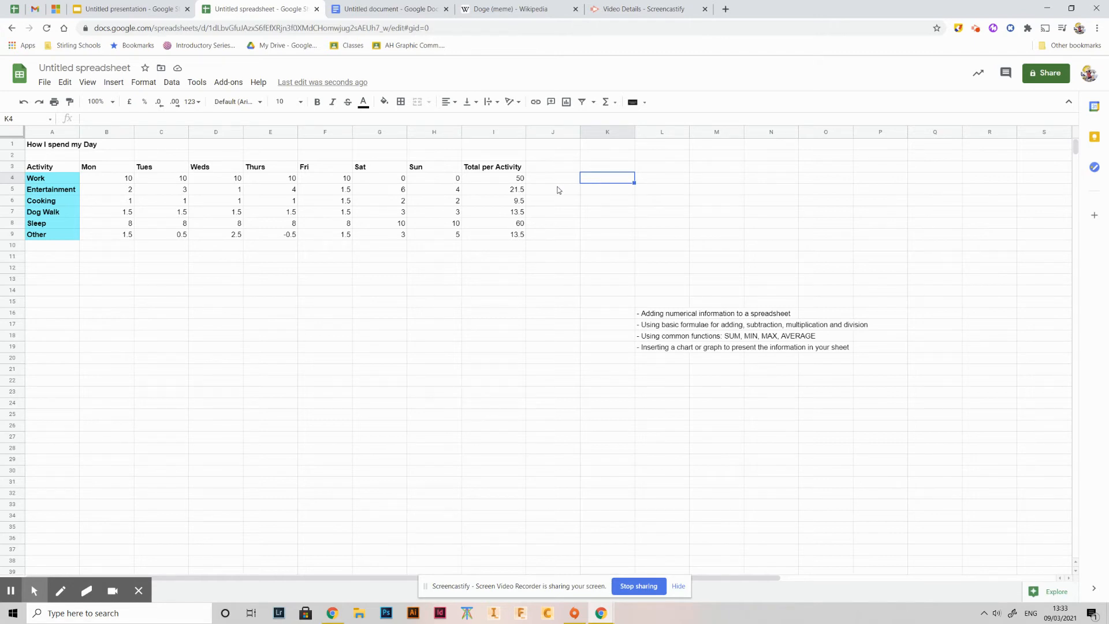
- Check the Work total formula in I4 and add the heading "In a year" in K3
click(508, 180)
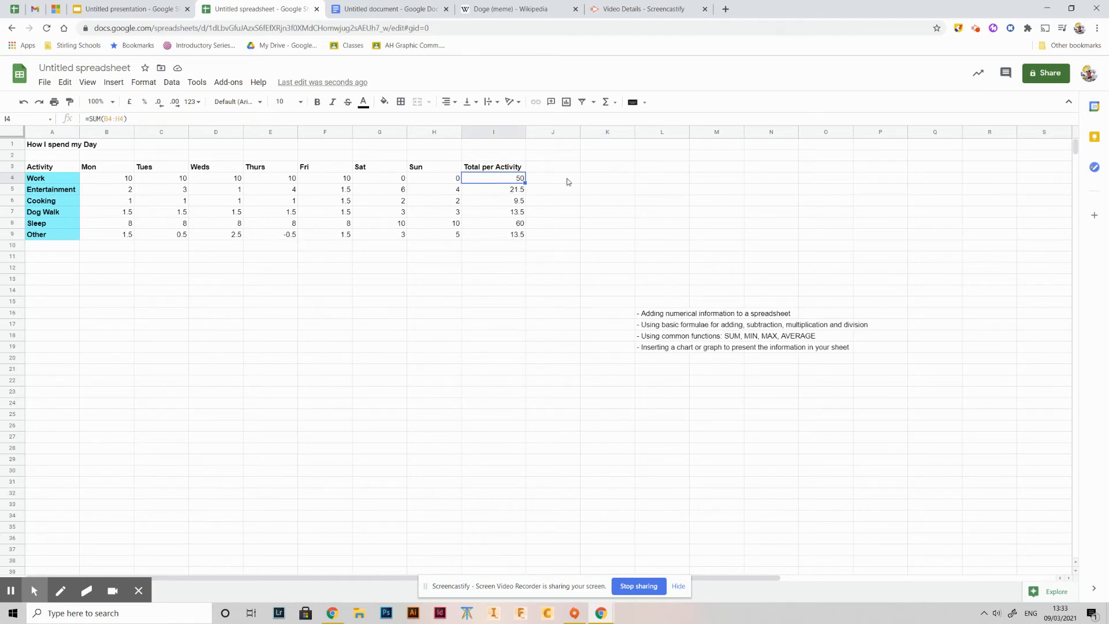
click(610, 181)
click(595, 169)
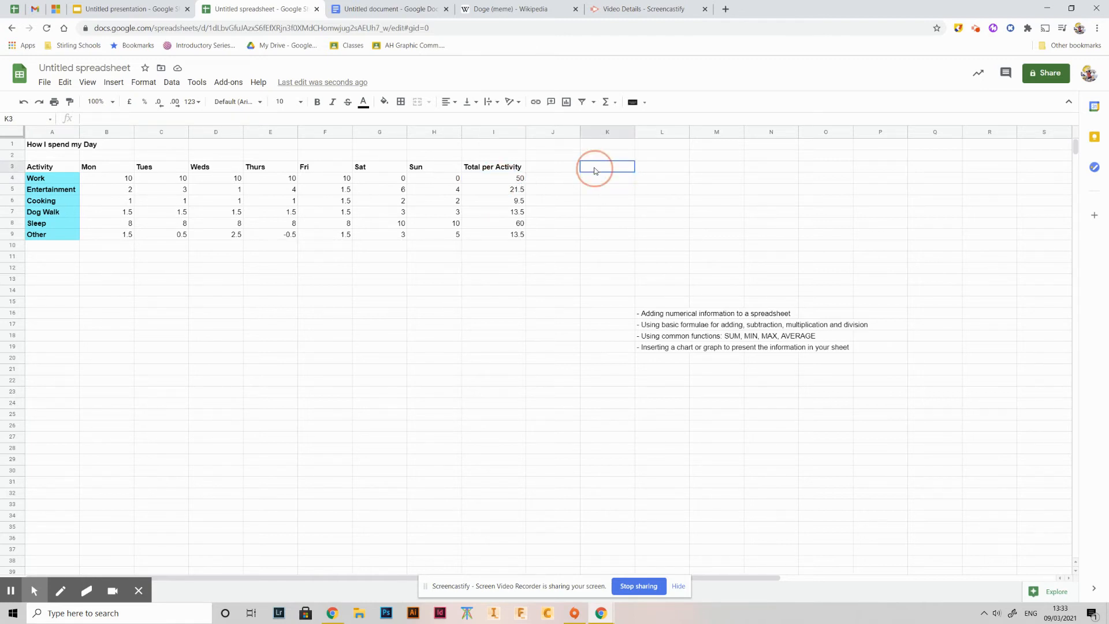
text(In a)
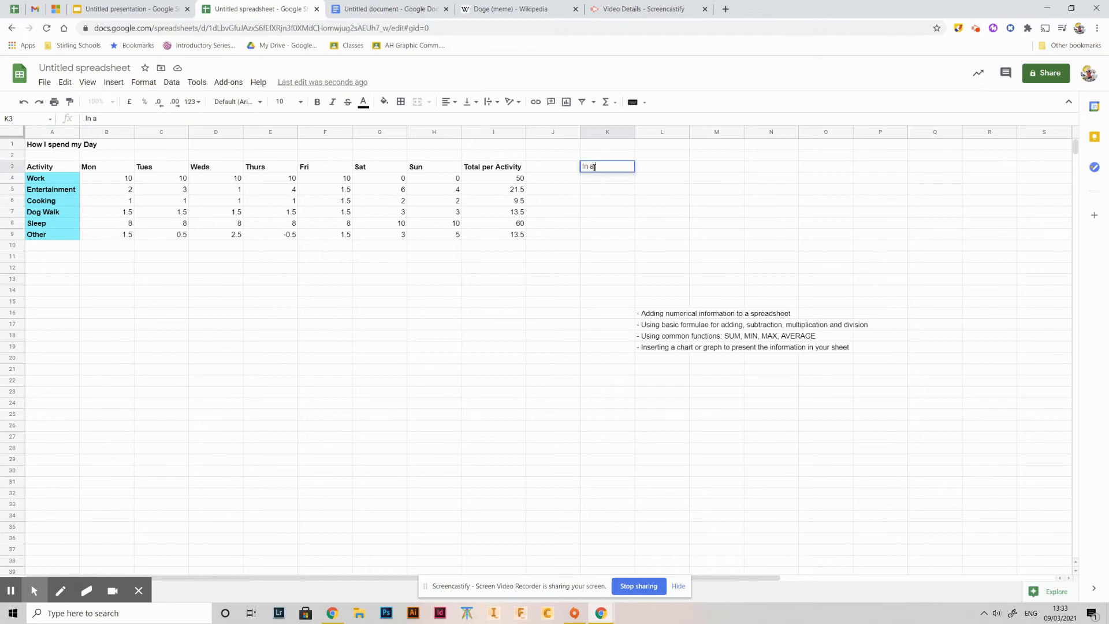
text( year)
- Calculate the yearly Work hours in K4 by multiplying the weekly total by 48, using the formula =I4*48
click(608, 179)
text(=)
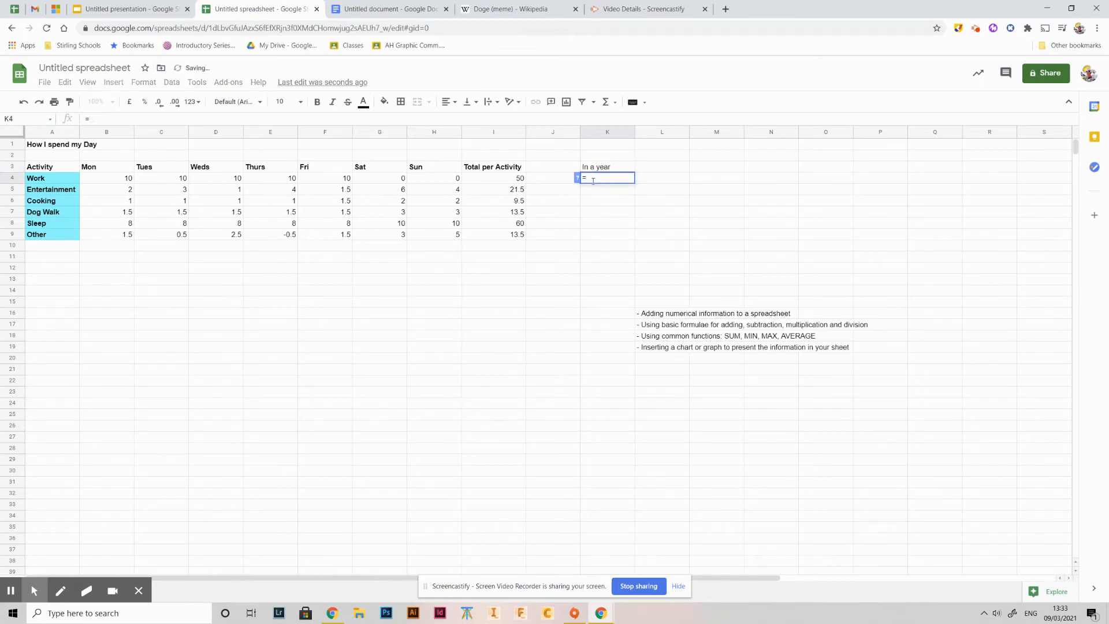
click(508, 180)
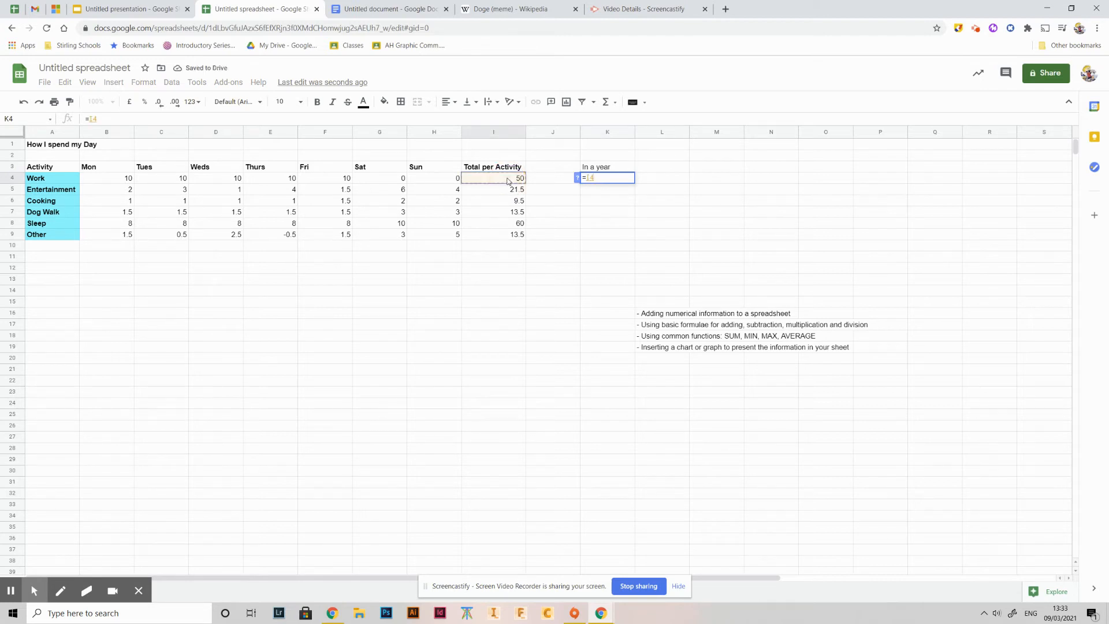
text(*5)
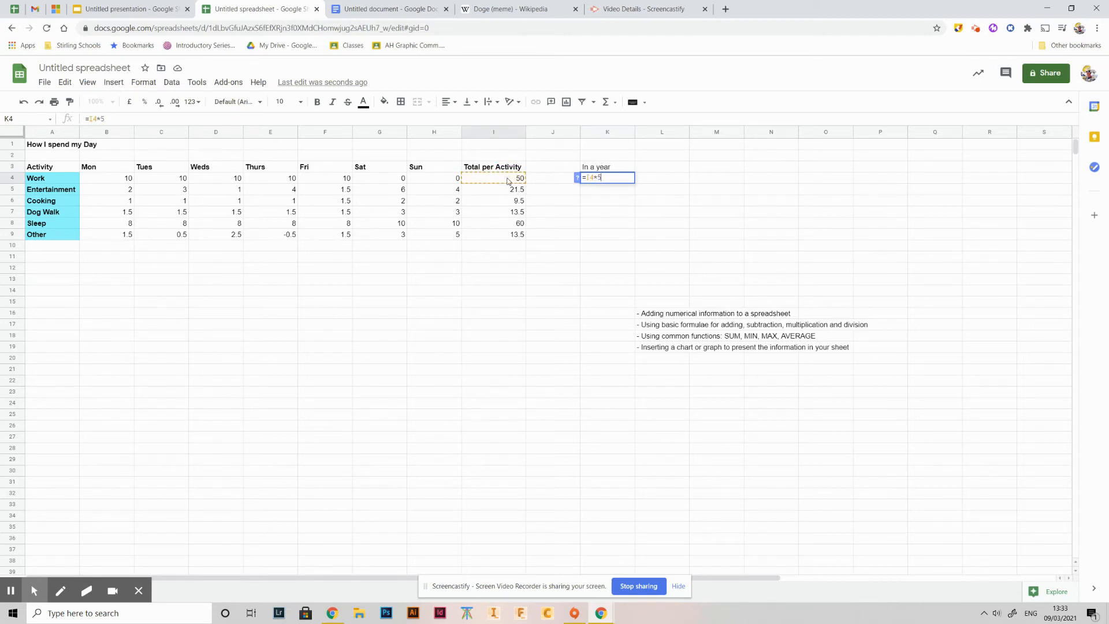
key(BackSpace)
key(BackSpace)
text(*48)
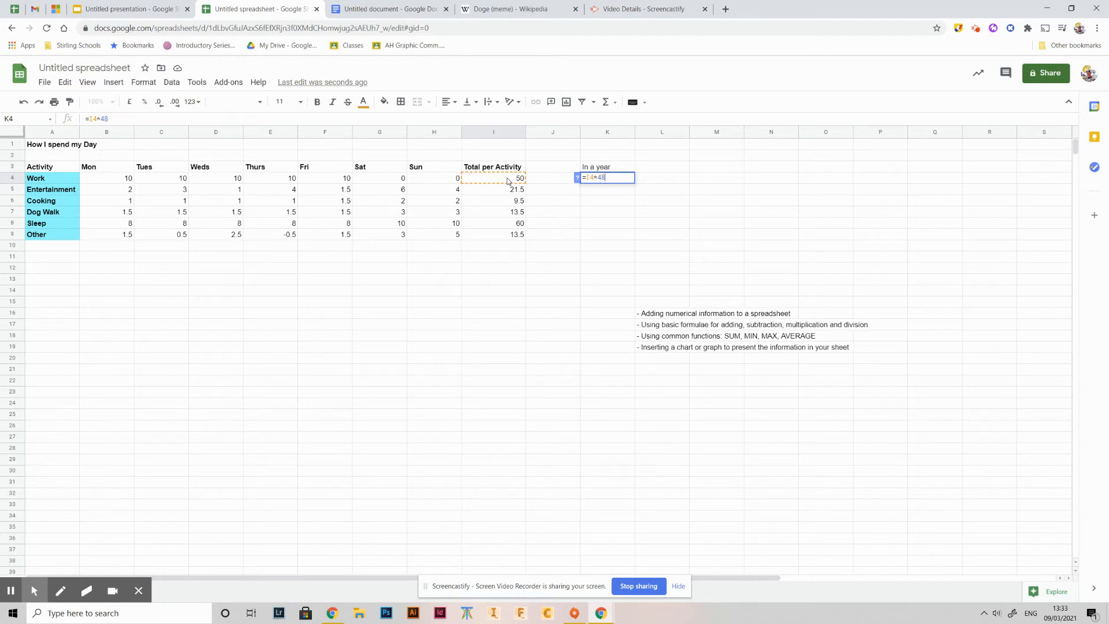
key(Return)
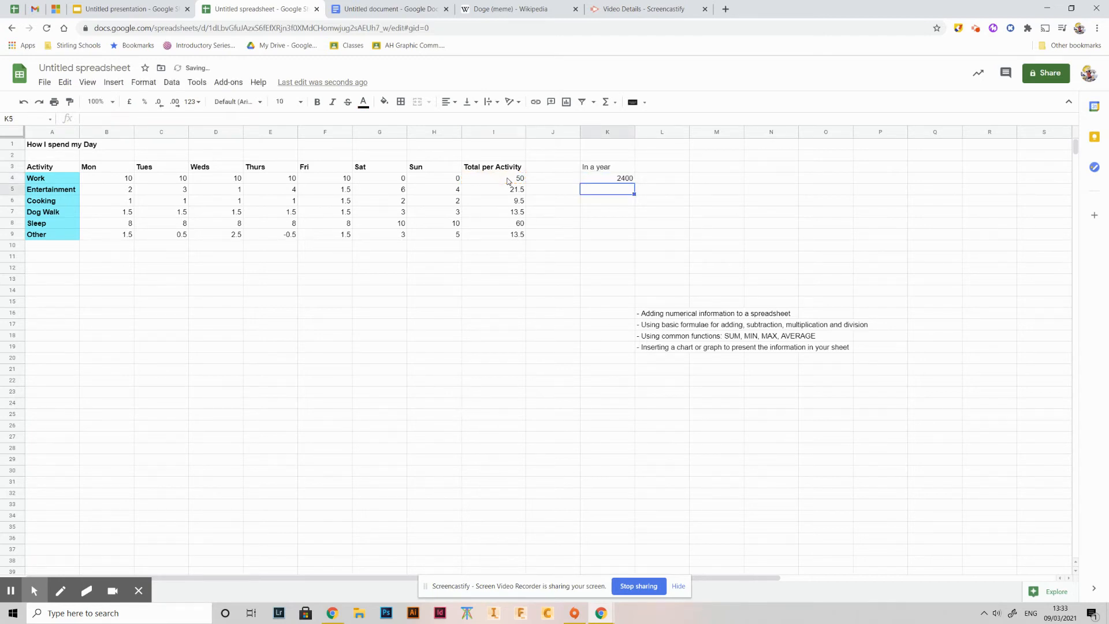
- Fill the yearly formula from K4 down through K8 to cover Entertainment, Cooking, Dog Walk and Sleep
click(614, 180)
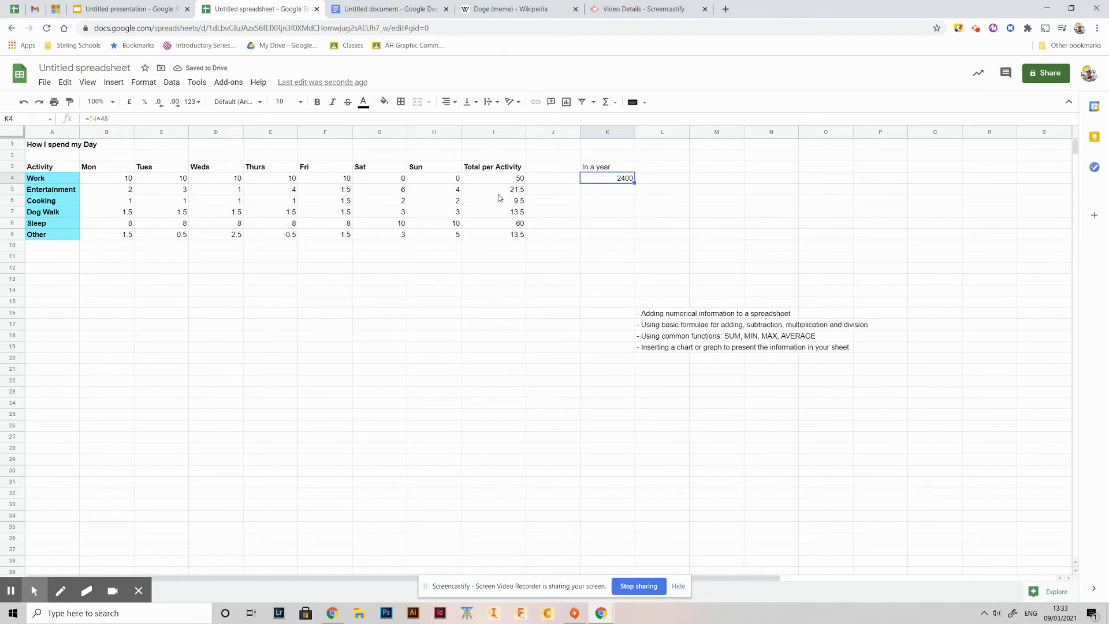
click(519, 192)
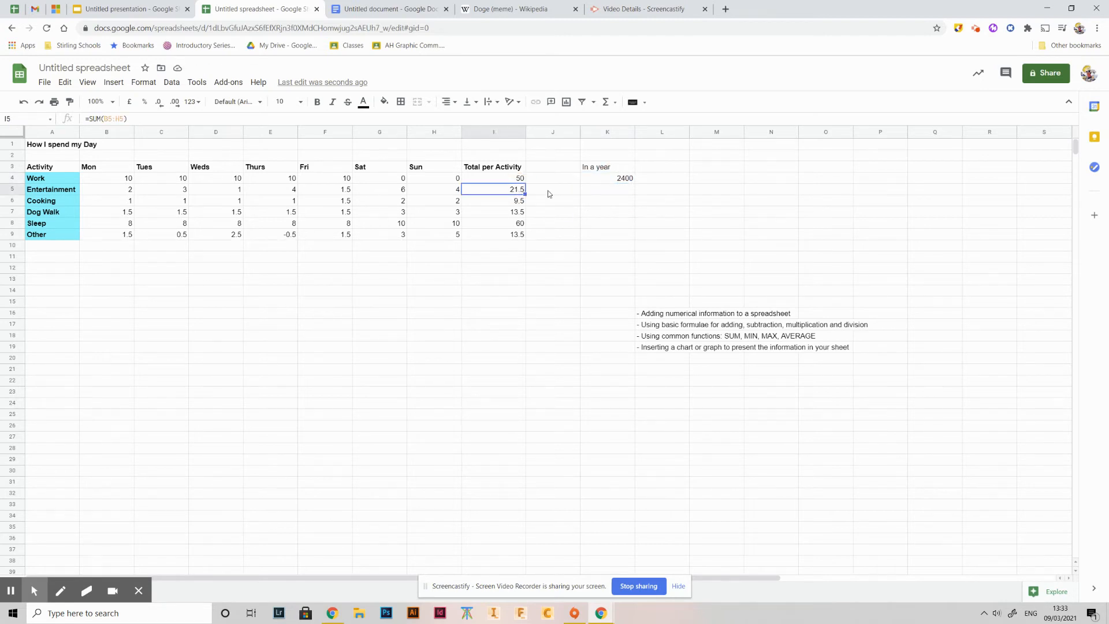
click(624, 181)
drag(633, 183, 635, 228)
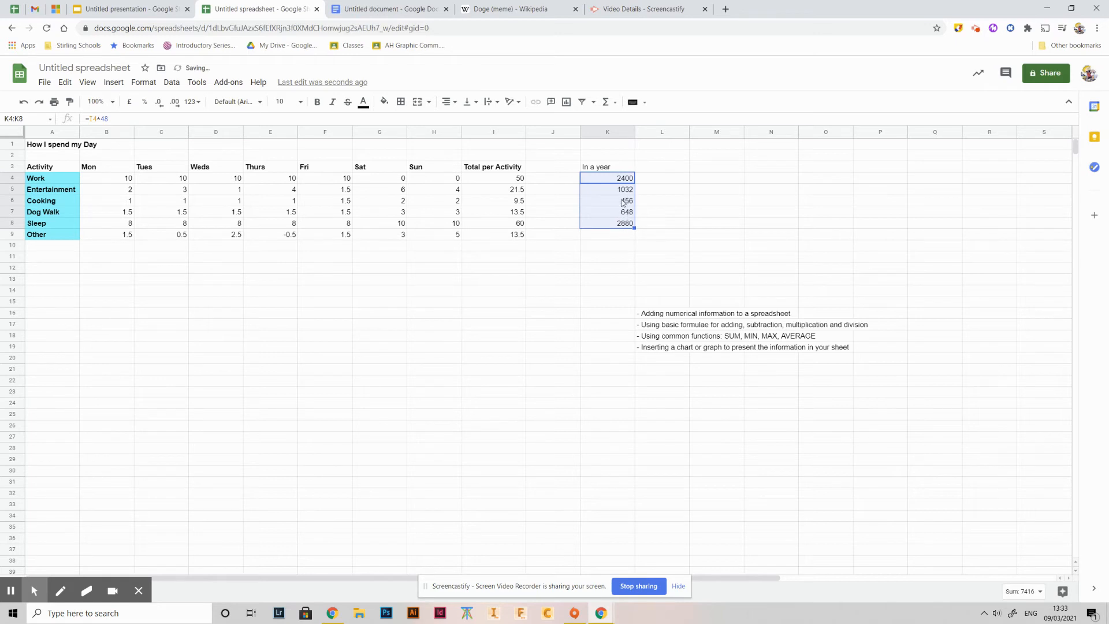
click(575, 243)
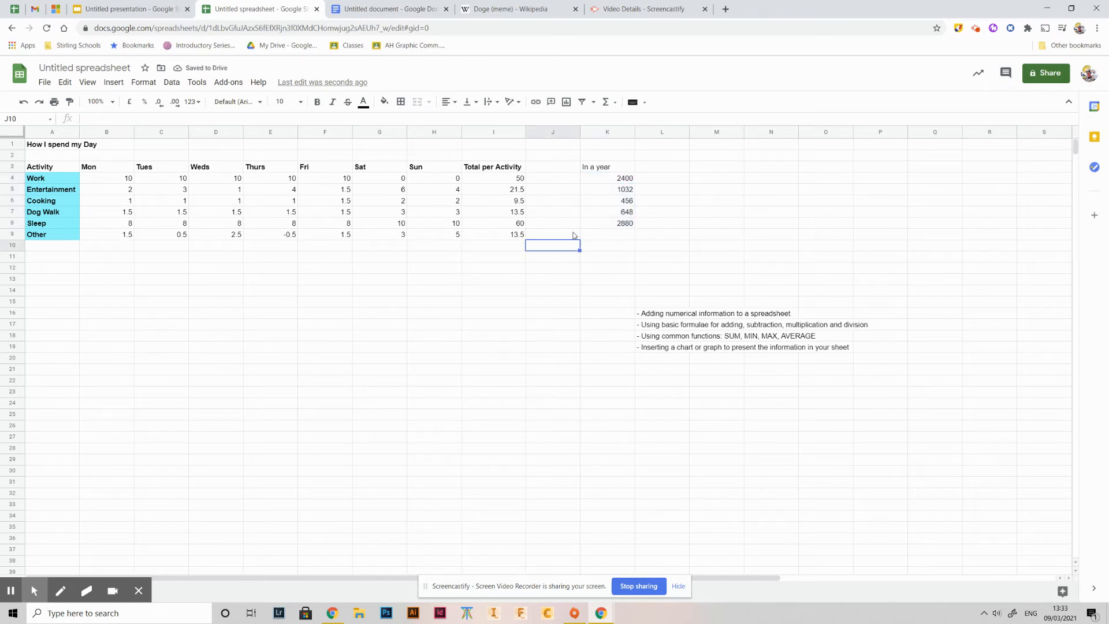
click(617, 204)
click(706, 210)
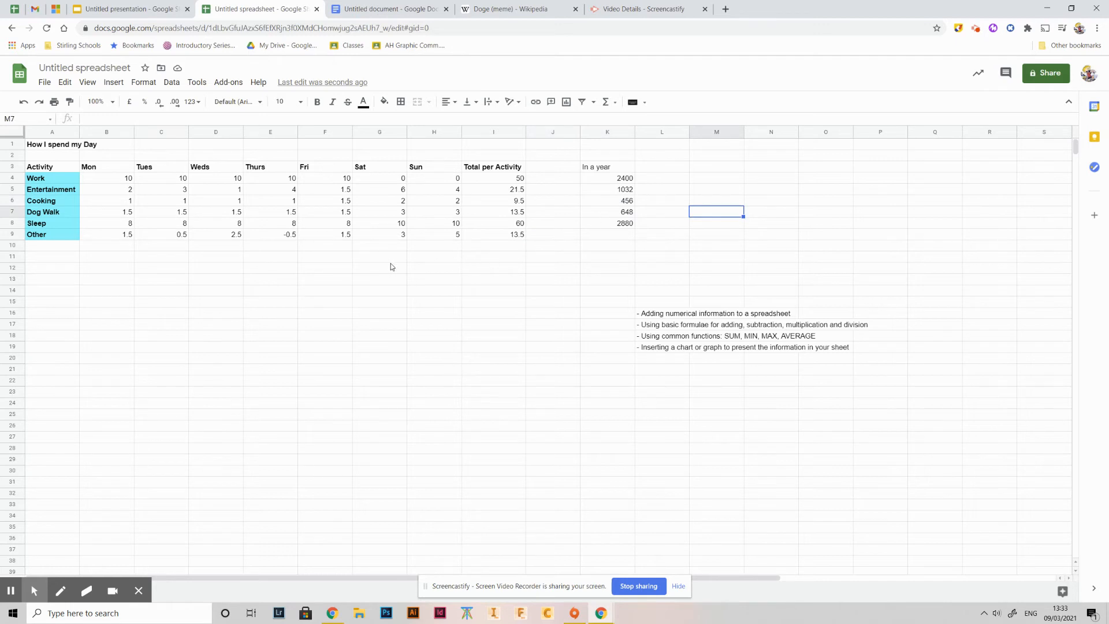
- Add the heading "Average" in M3
click(692, 167)
text(A)
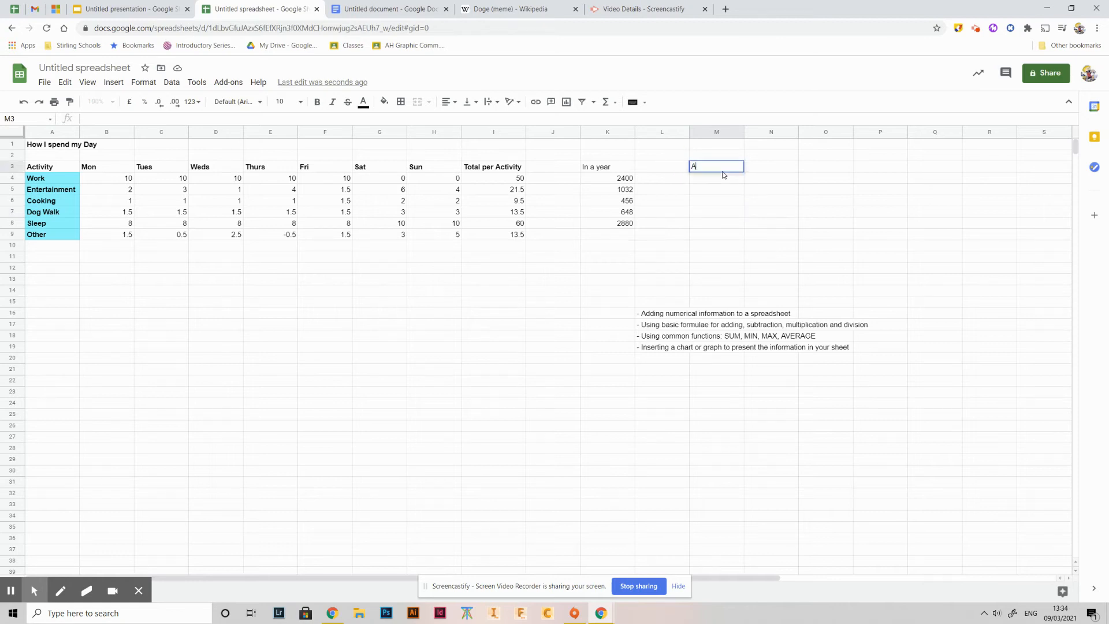
text(verage)
- Calculate the average daily Entertainment hours in M5 with the AVERAGE function over Monday to Sunday, =AVERAGE(B5:H5)
click(724, 192)
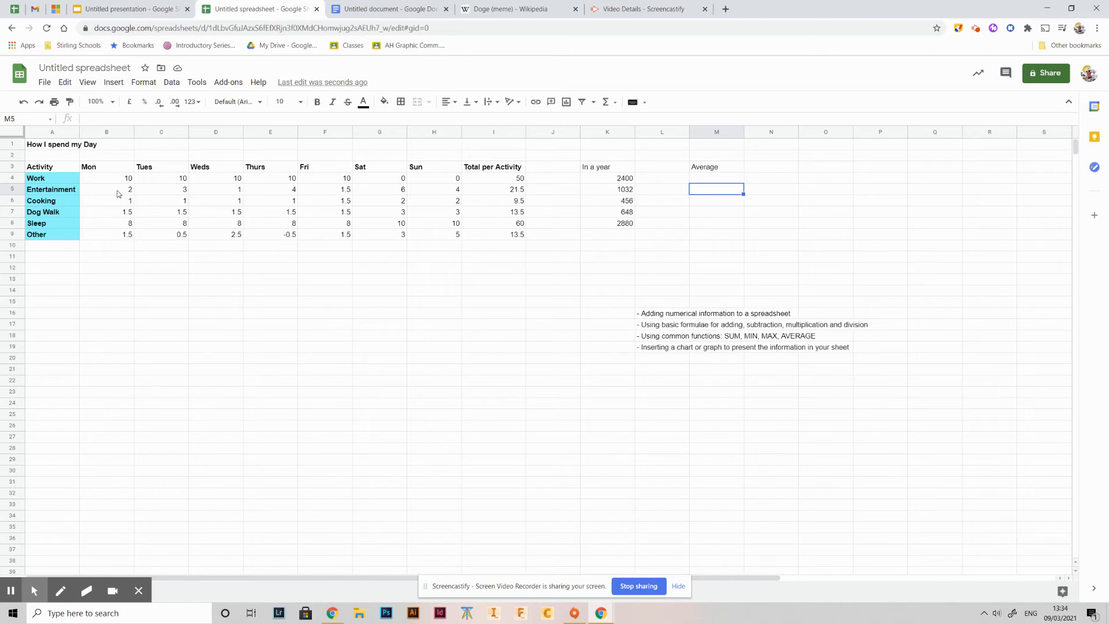
text(=averag)
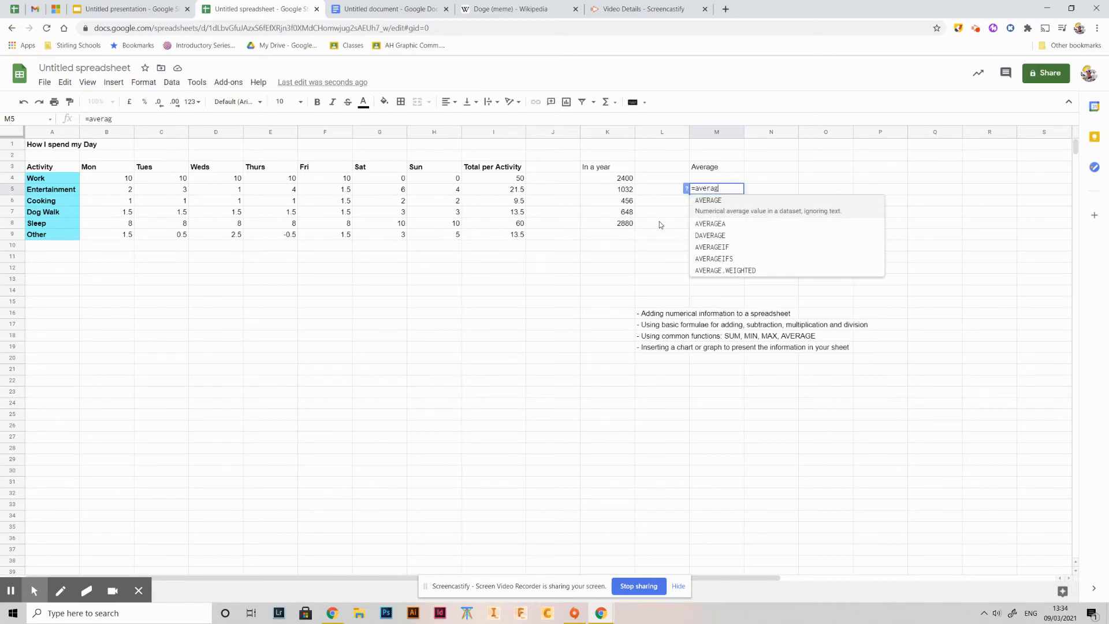
click(716, 209)
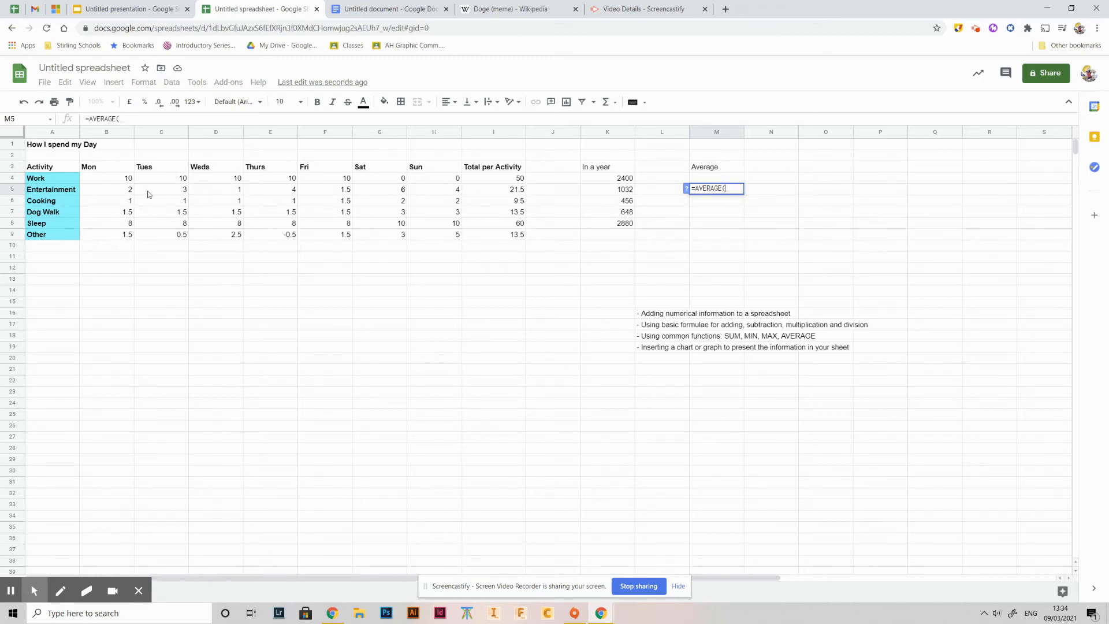
drag(109, 193, 448, 195)
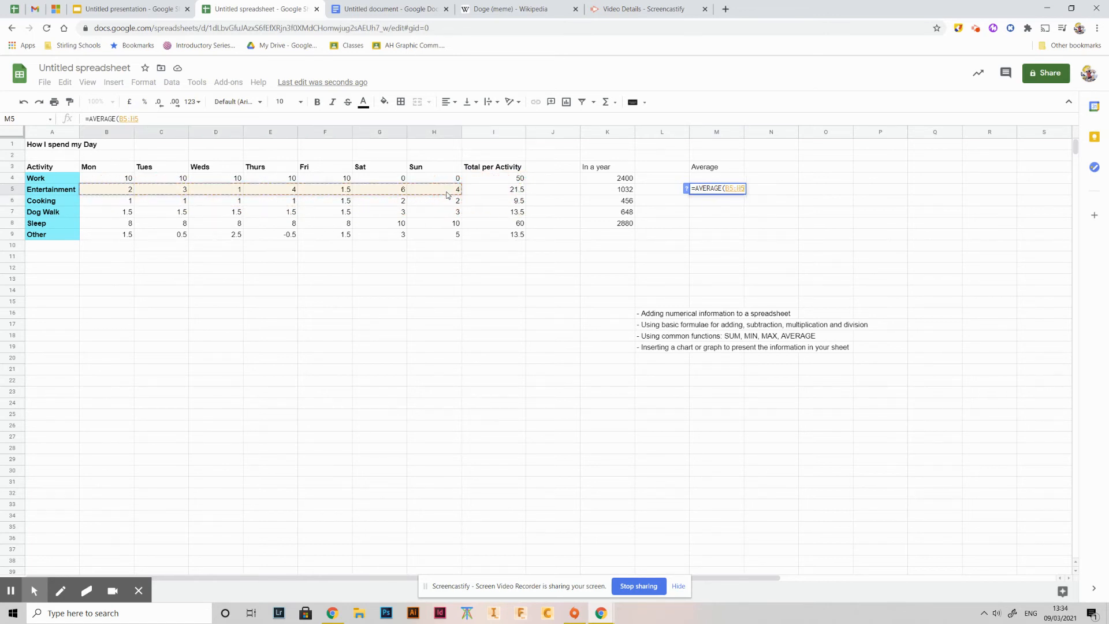
key(Return)
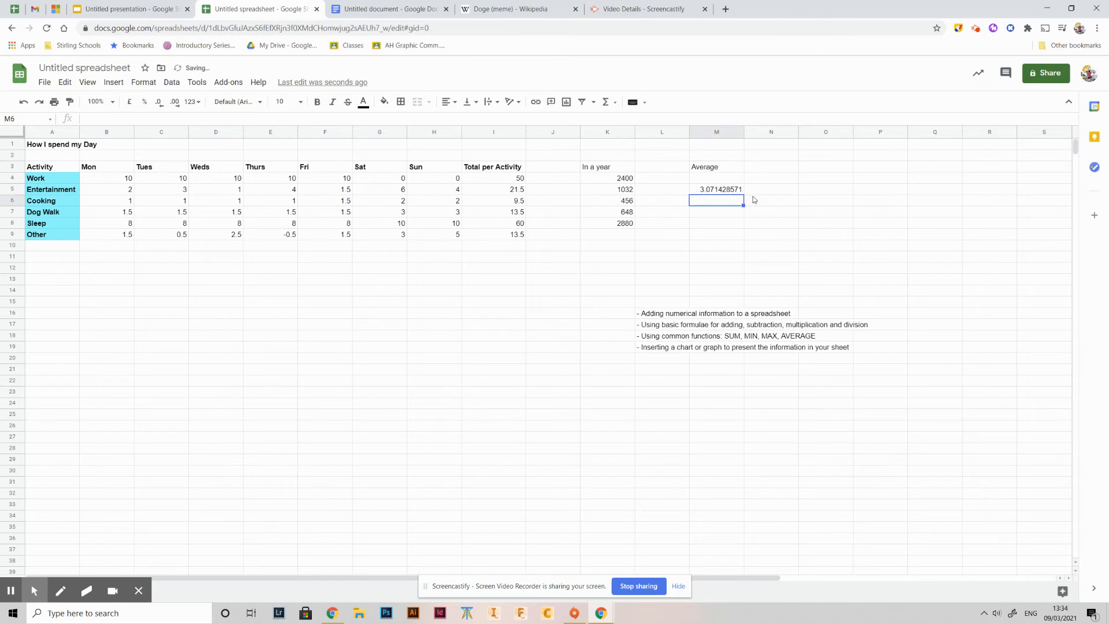
- Reduce the Entertainment average in M5 to one decimal place
click(719, 191)
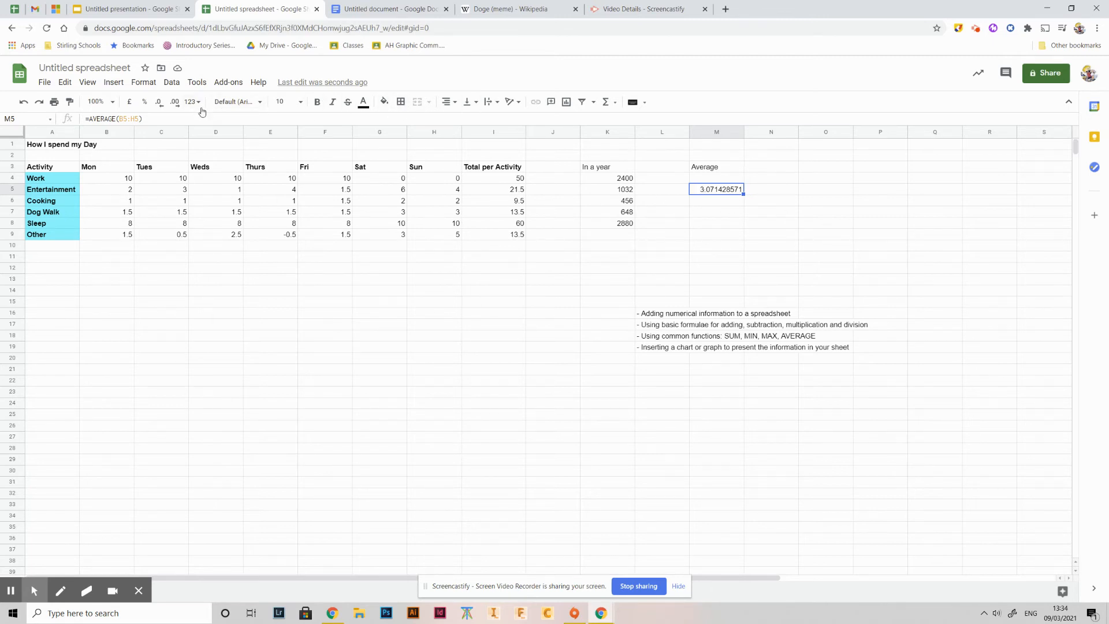
click(158, 101)
click(158, 101)
click(158, 101)
click(158, 101)
click(159, 102)
click(158, 101)
click(158, 102)
click(160, 103)
click(707, 226)
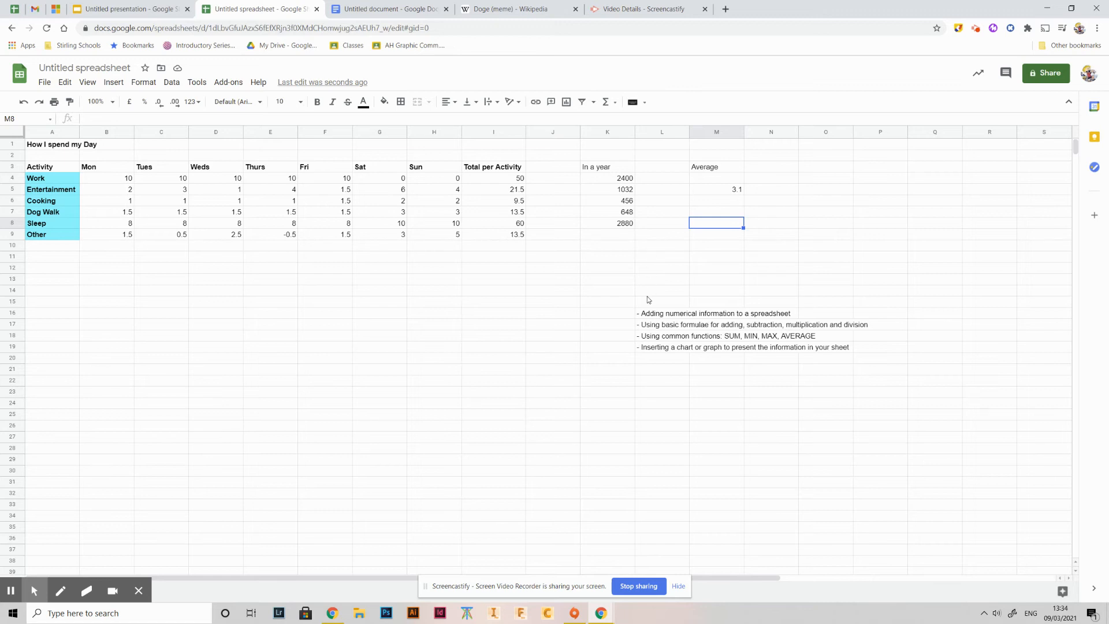
- Insert a column chart of the totals in I4:I9 against the activity names in A4:A9
click(534, 347)
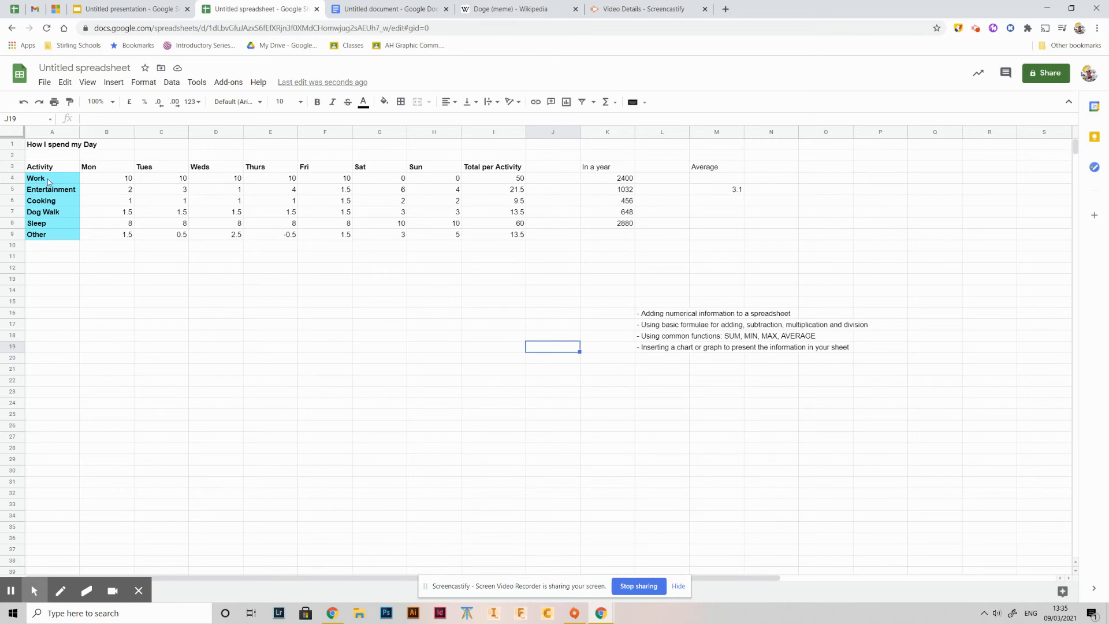
drag(49, 181, 44, 237)
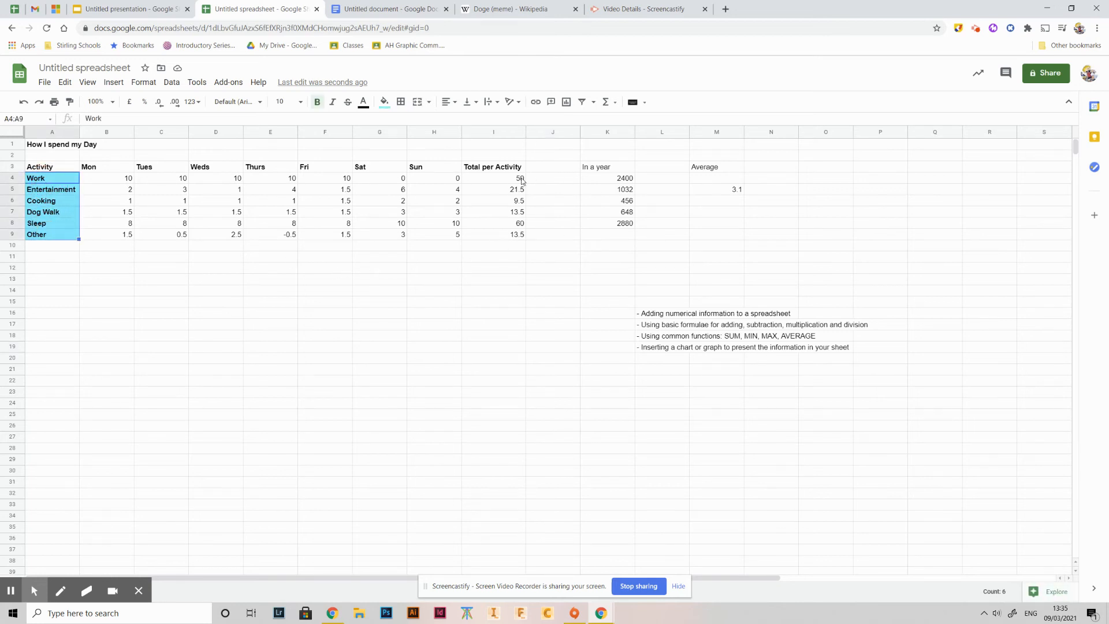
drag(512, 180, 514, 241)
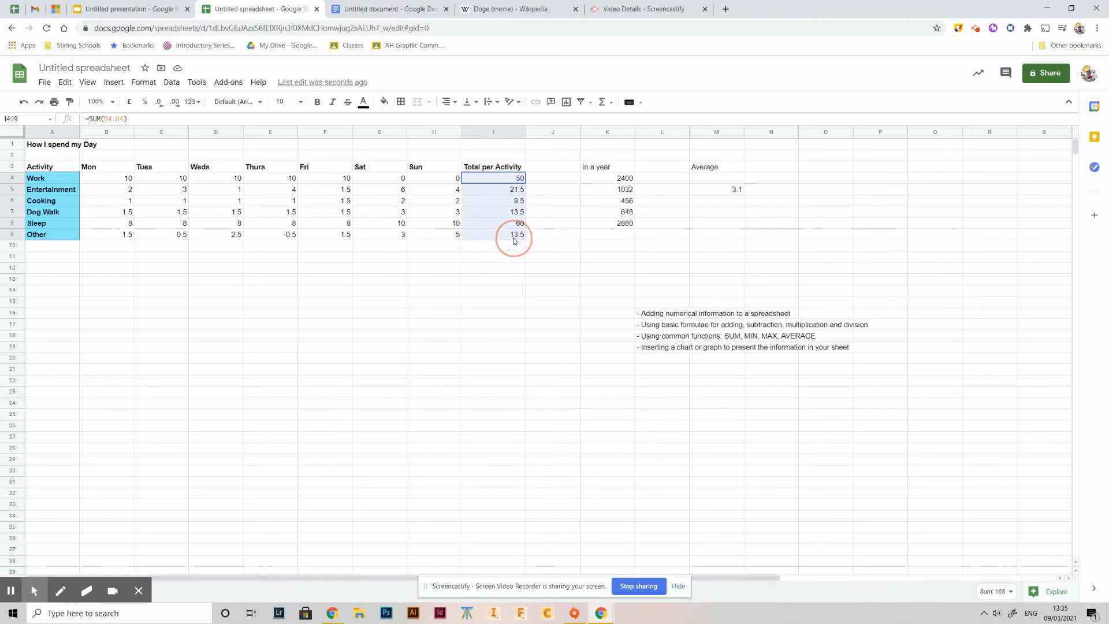
click(567, 102)
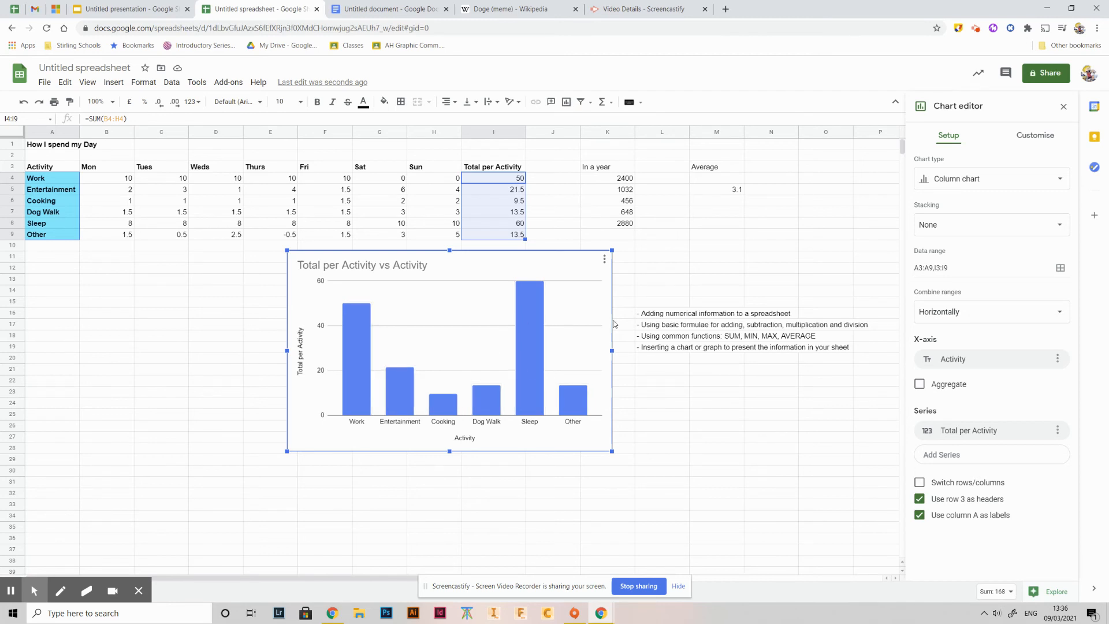
- Shrink the Total per Activity chart and place it across about columns I to M, rows 19 to 30
drag(470, 360, 551, 377)
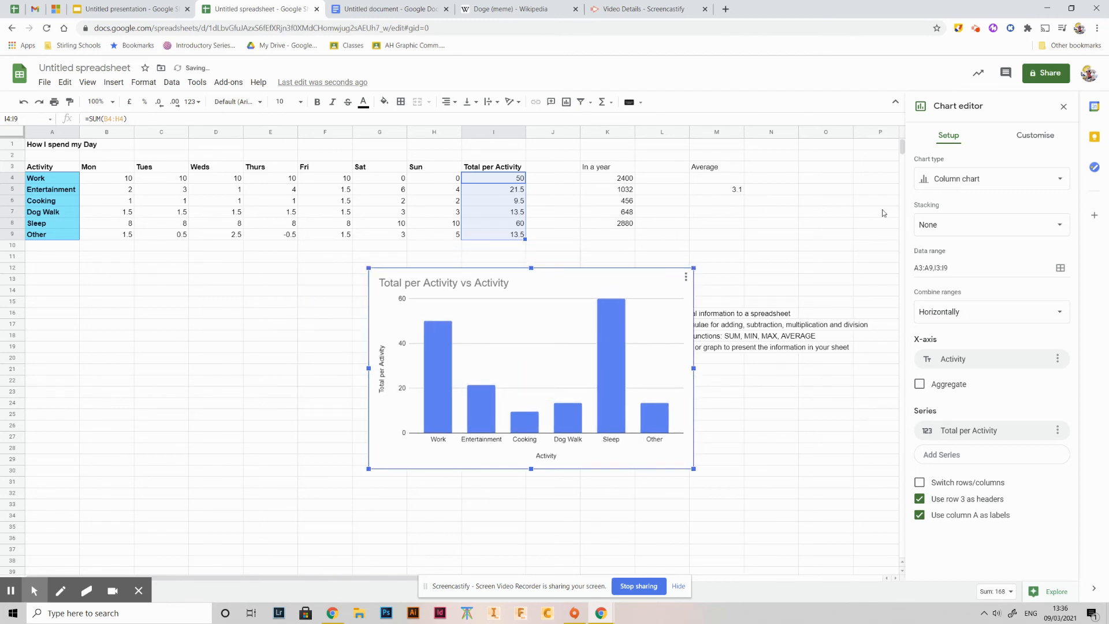
drag(694, 469, 567, 387)
drag(488, 378, 631, 458)
click(373, 396)
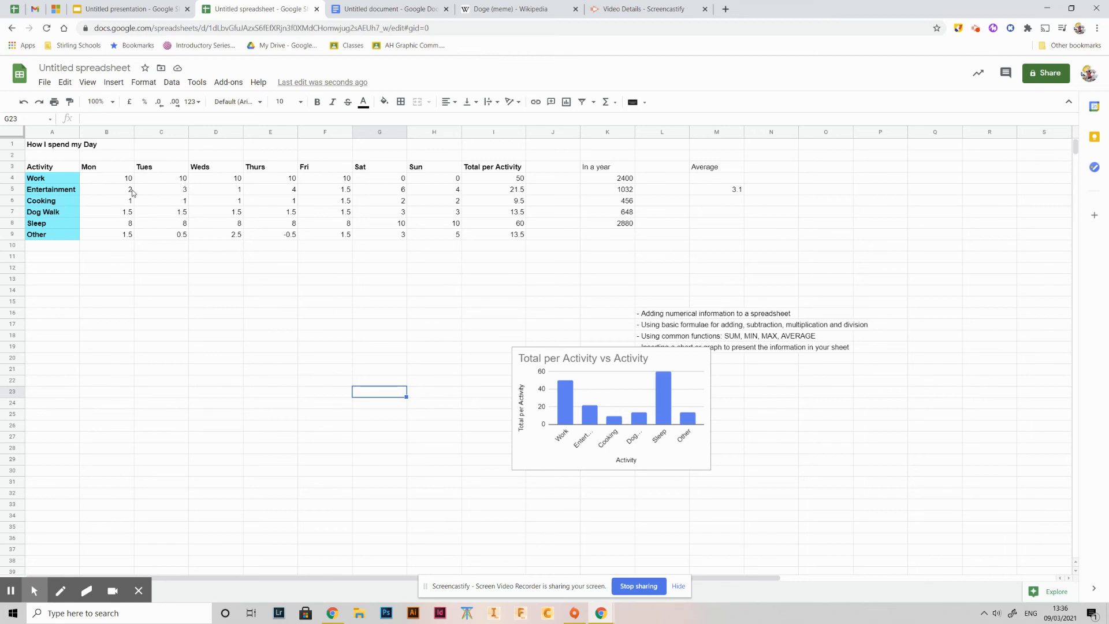
- Insert a pie chart of the Monday hours in B4:B9 with the activity names in A4:A9 as labels
drag(128, 181, 127, 235)
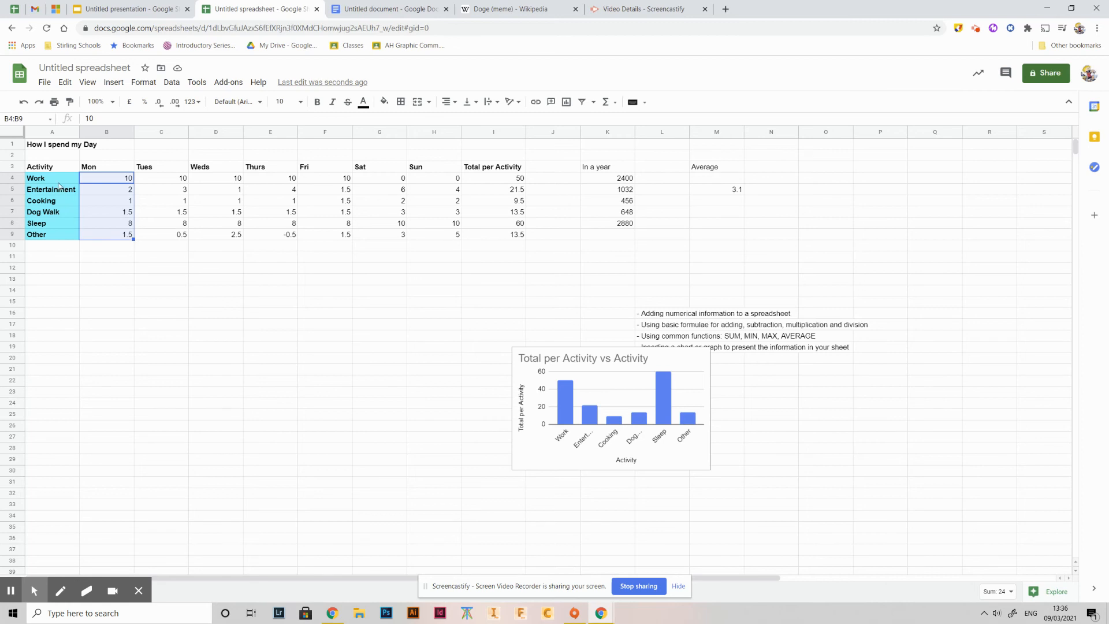
drag(58, 183, 55, 232)
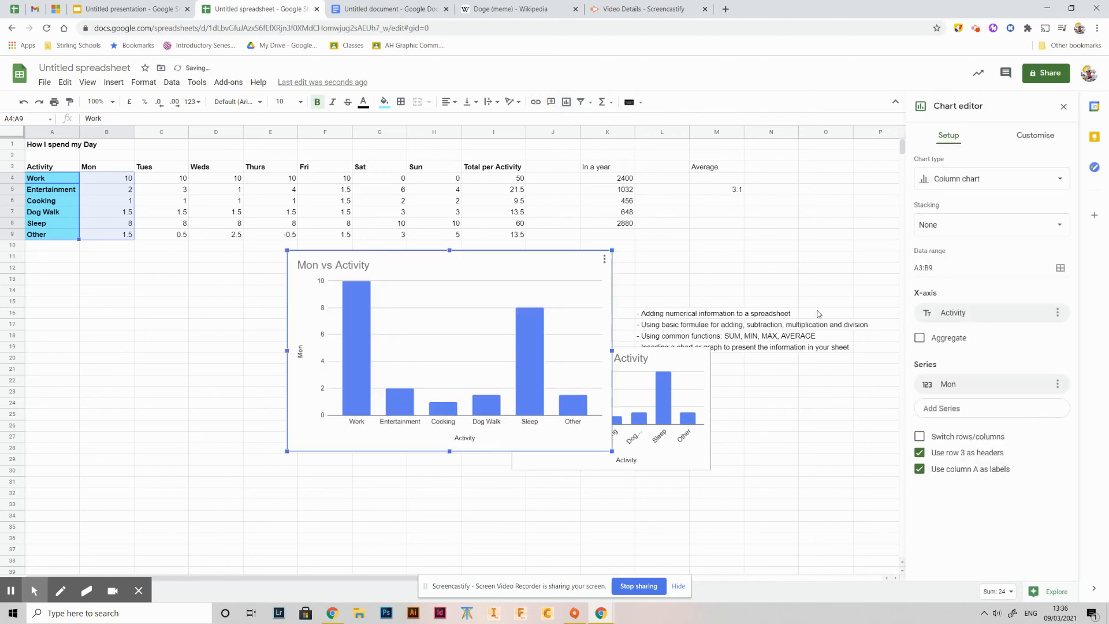
click(959, 180)
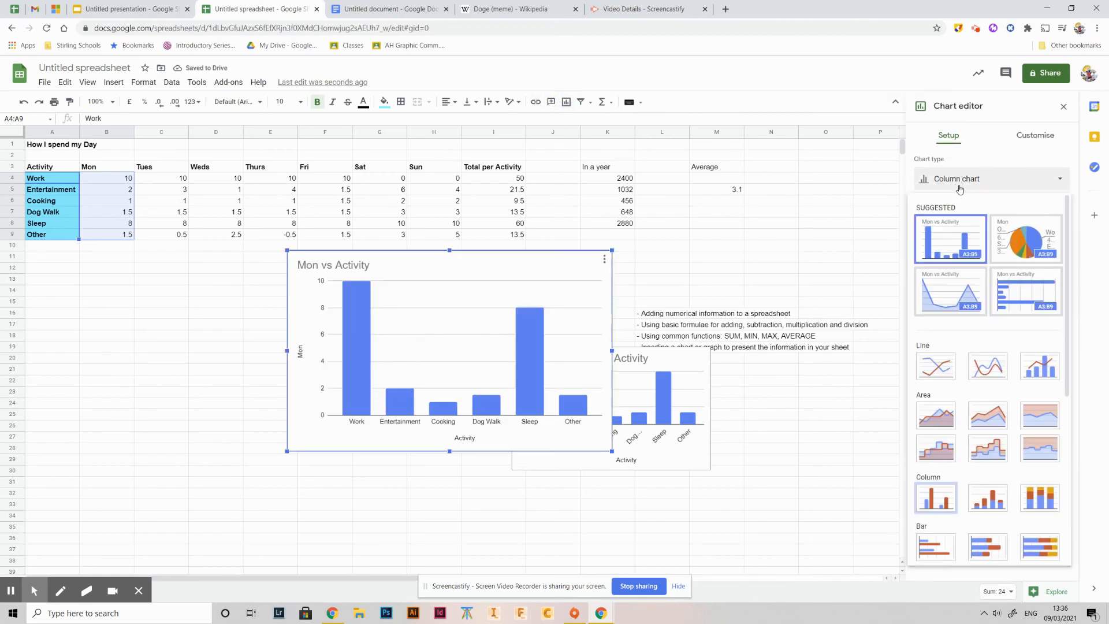
click(1021, 248)
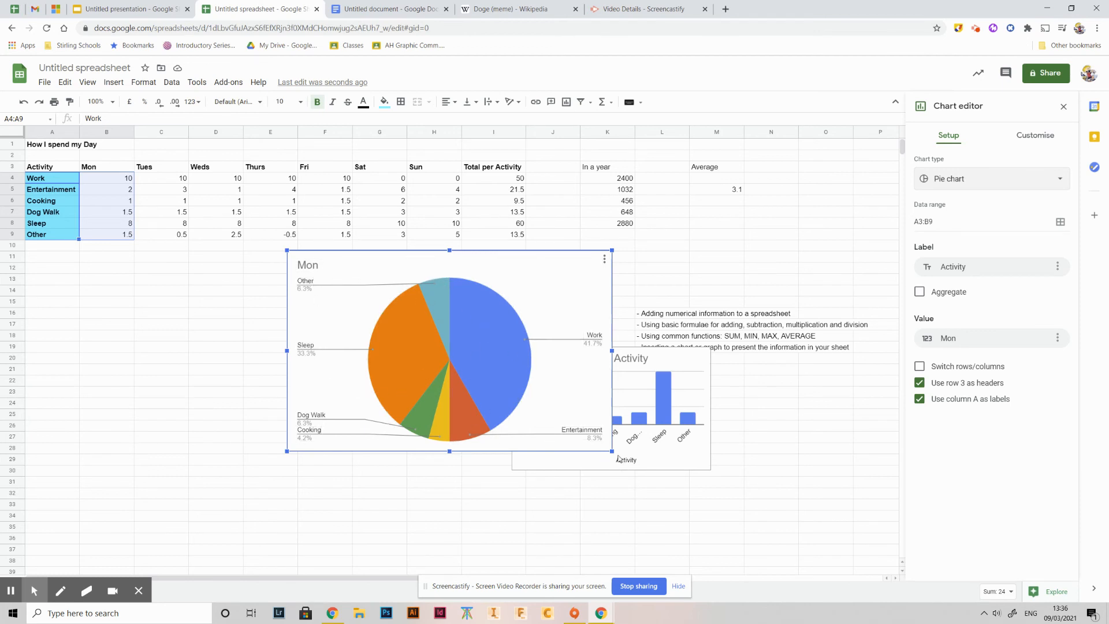
- Shrink the Mon pie chart and place it beside the column chart, across about columns F to I, rows 20 to 30
drag(614, 452, 507, 386)
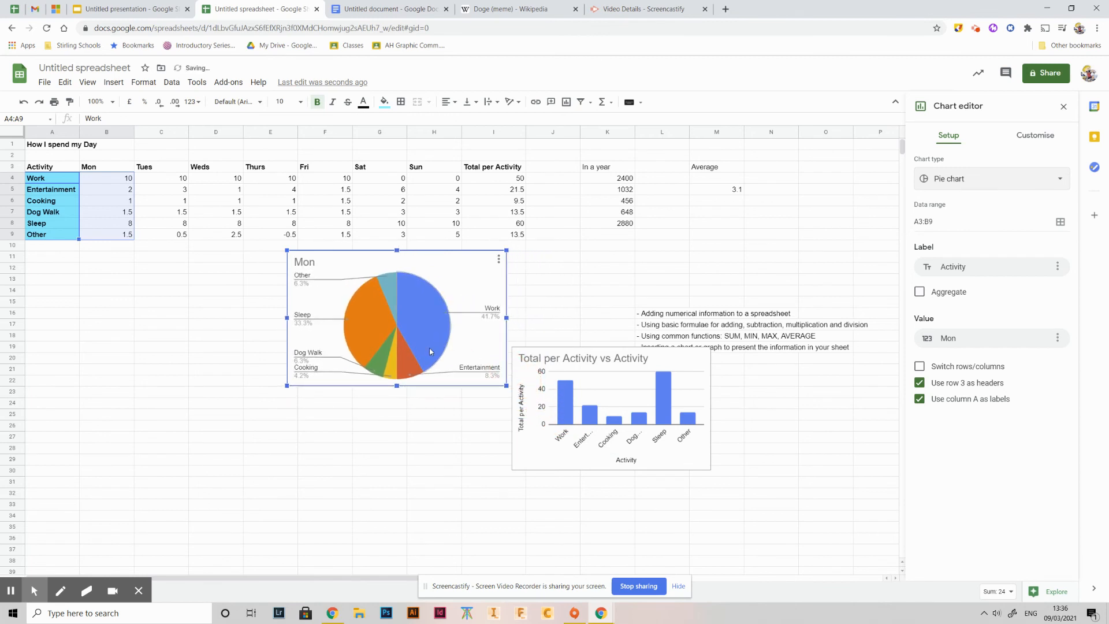
drag(428, 348, 417, 447)
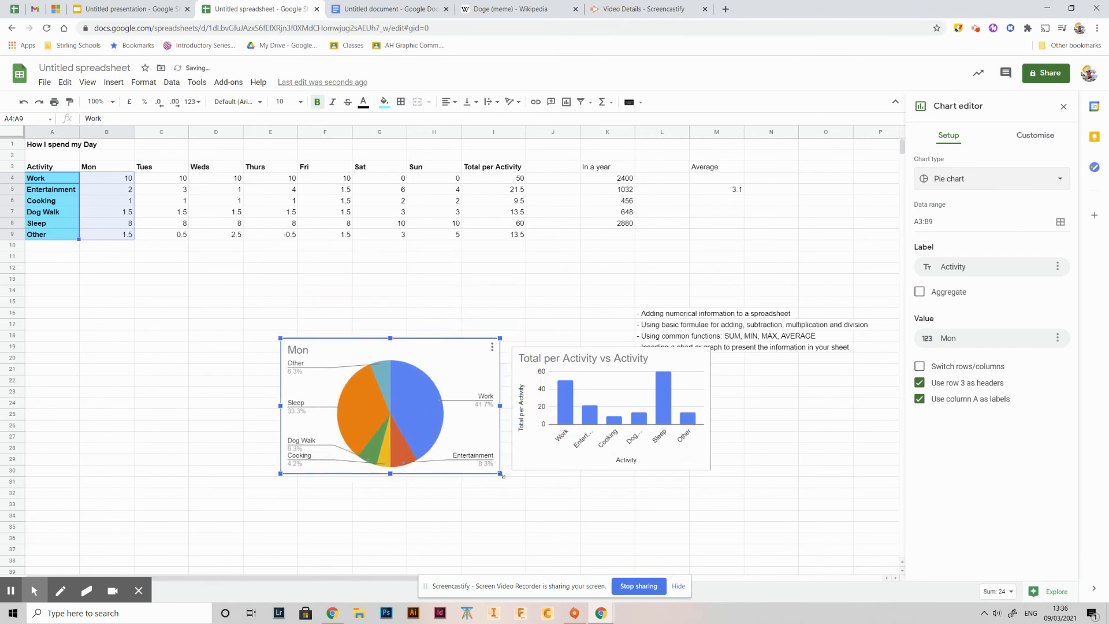
drag(500, 474, 468, 460)
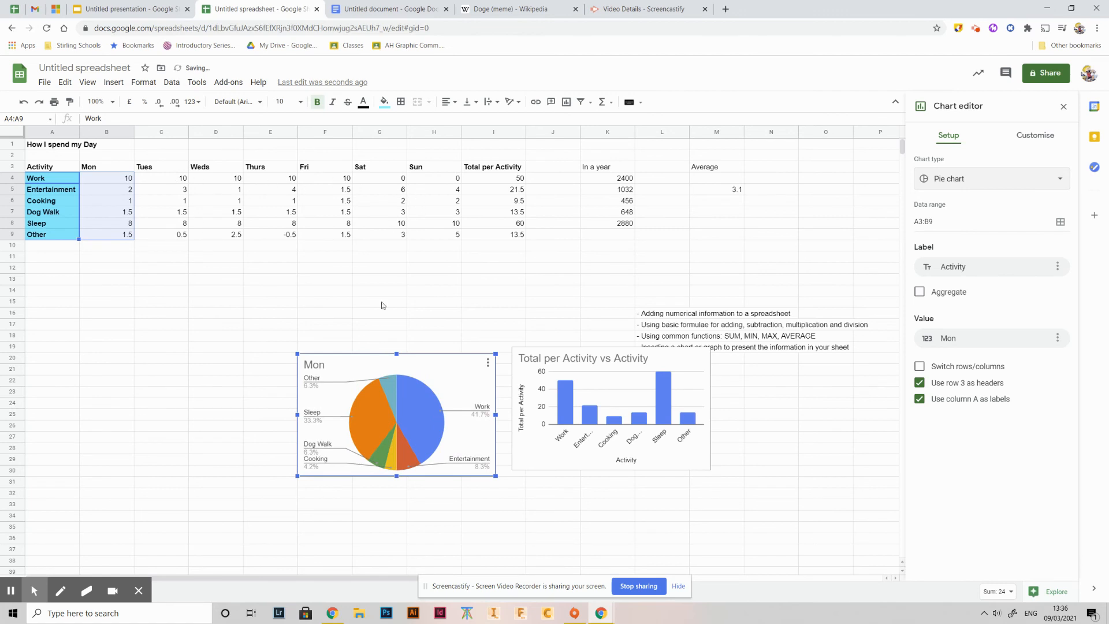
click(543, 303)
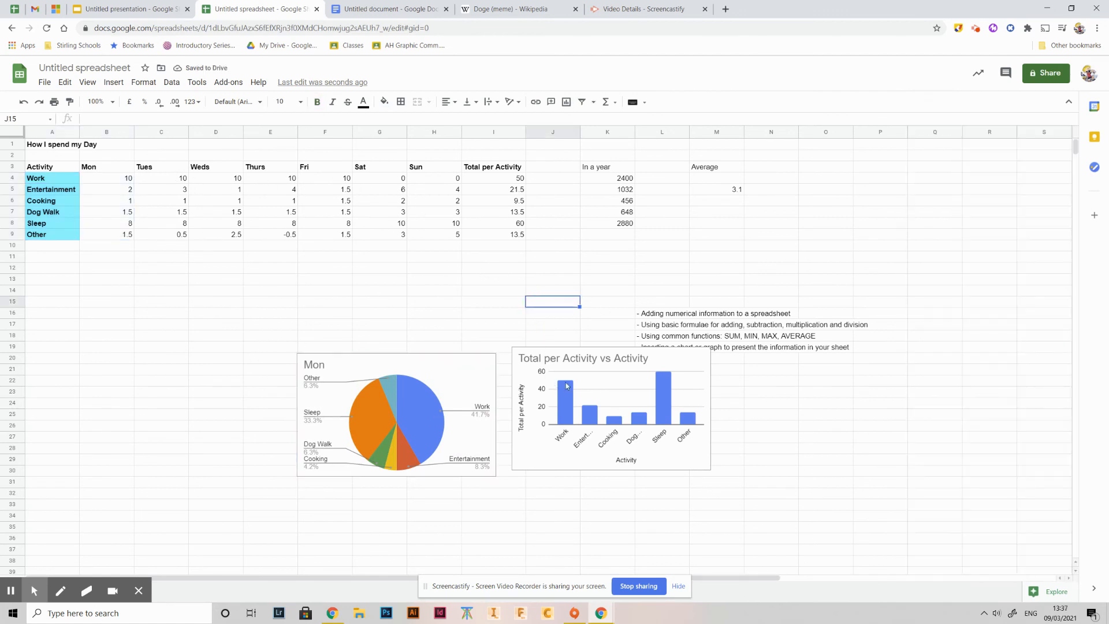
- Move the pie chart to about columns C to G and the column chart to about G to K, both starting at row 17
drag(423, 430, 354, 411)
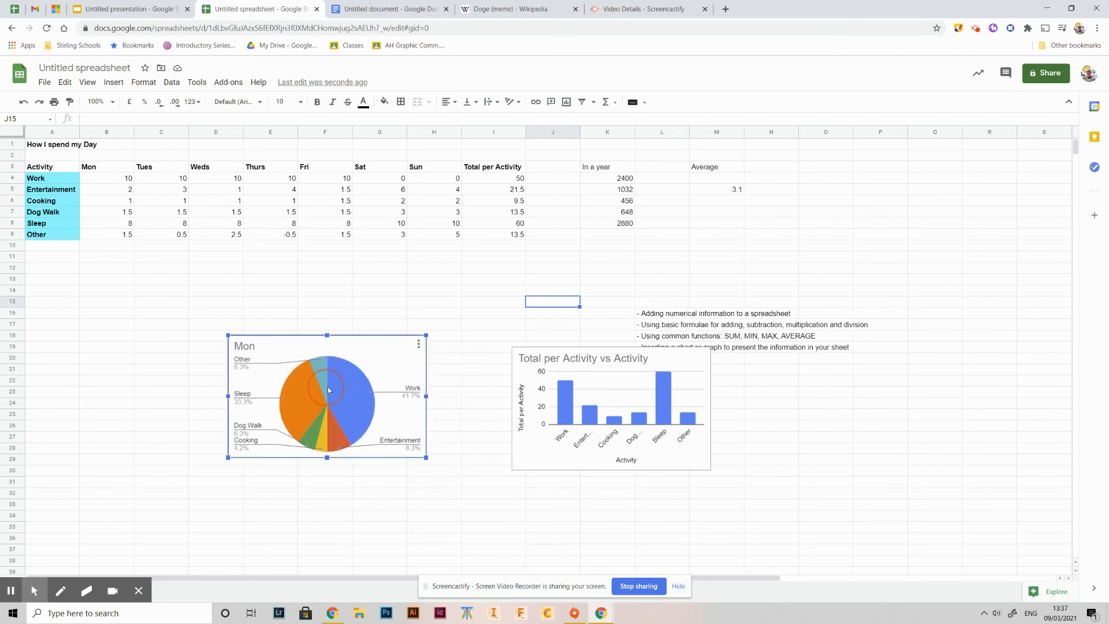
click(609, 397)
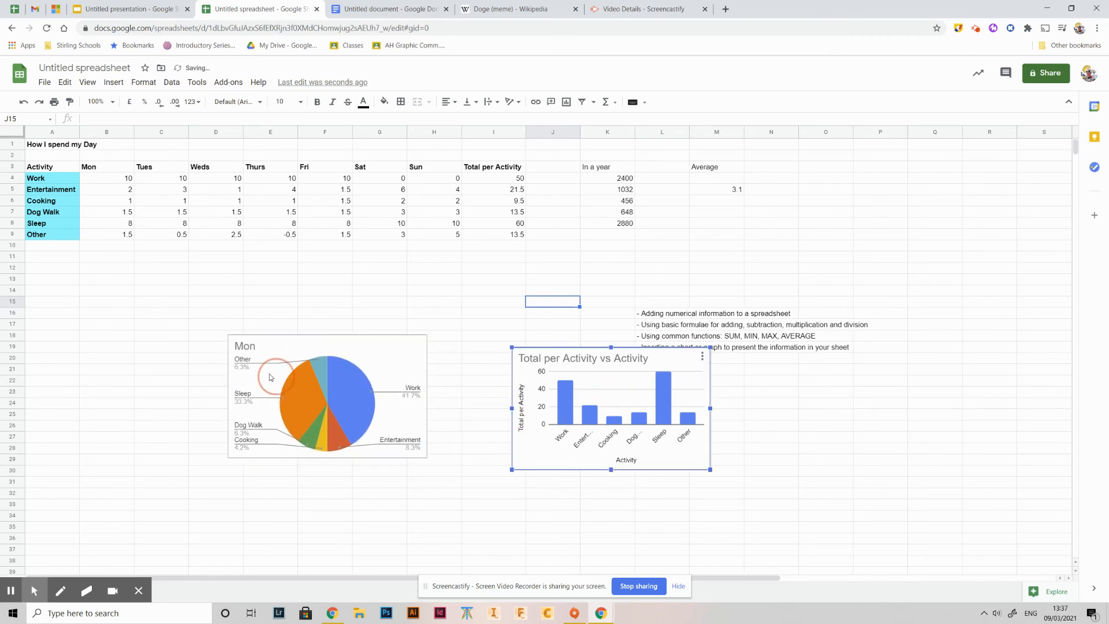
click(255, 353)
drag(255, 353, 201, 341)
click(526, 378)
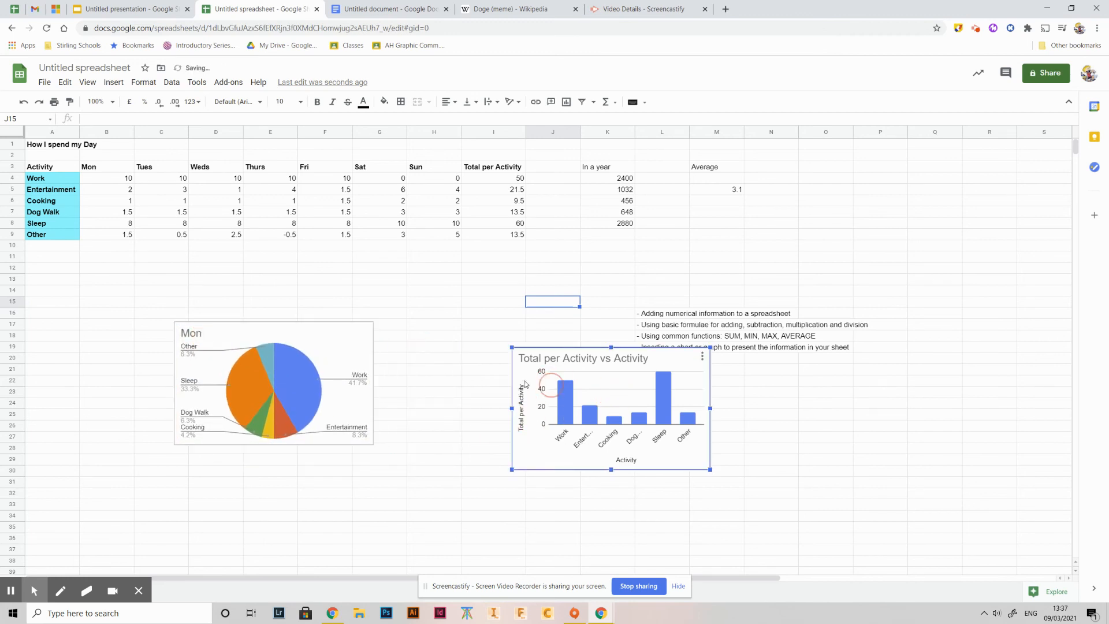
drag(526, 378, 416, 350)
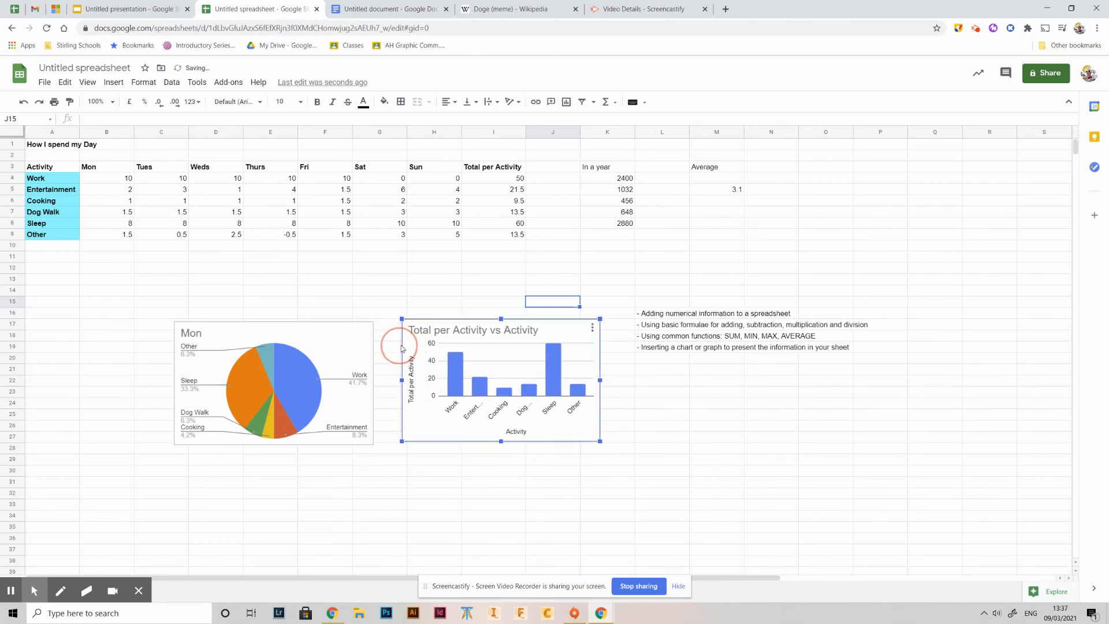
click(722, 382)
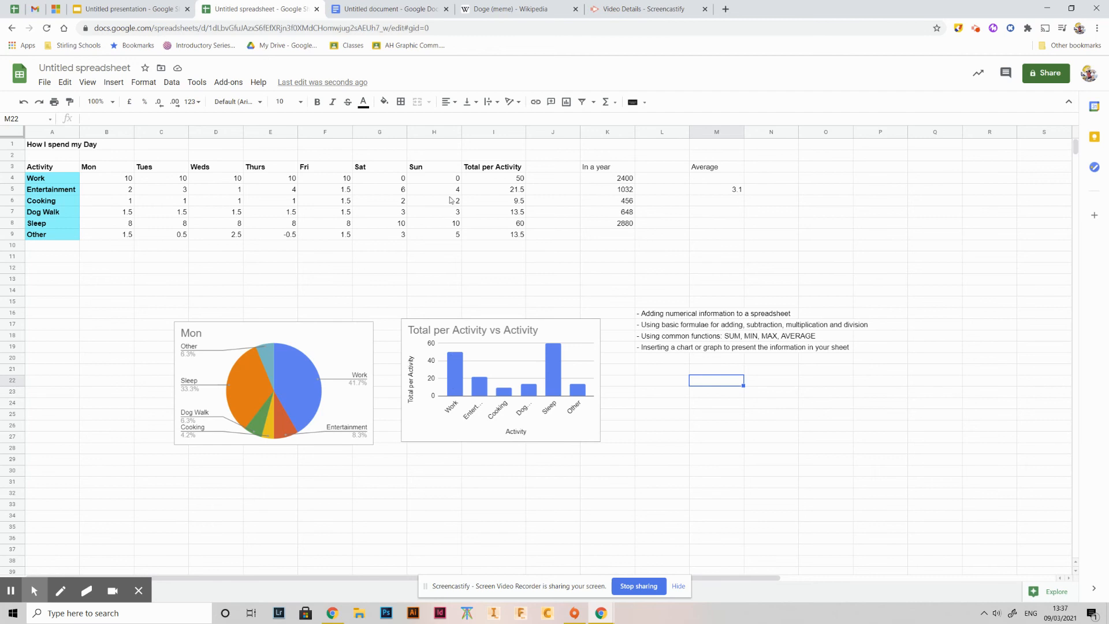
- Switch to the Doge document in Google Docs and remove the empty bullet at the end of the star list
click(403, 10)
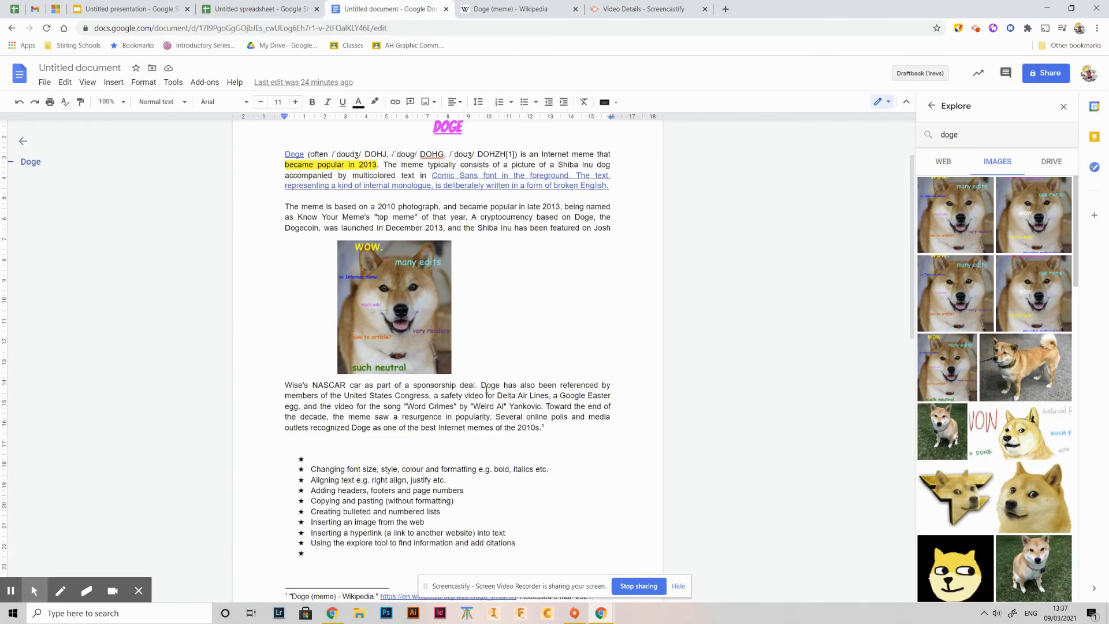
scroll(389, 522, down, 5)
click(317, 287)
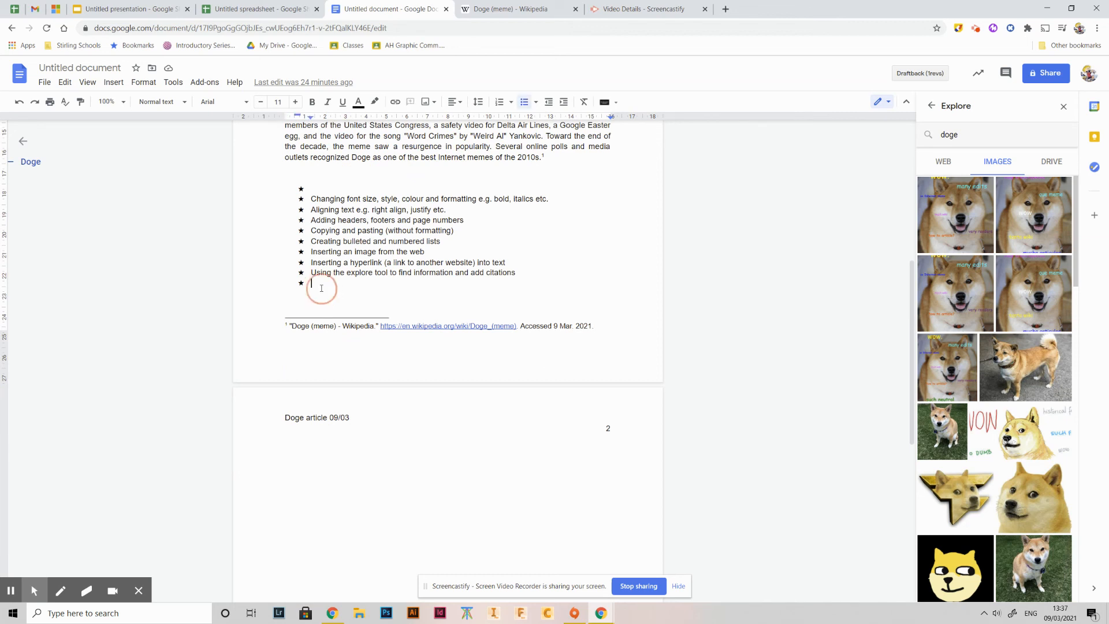
key(BackSpace)
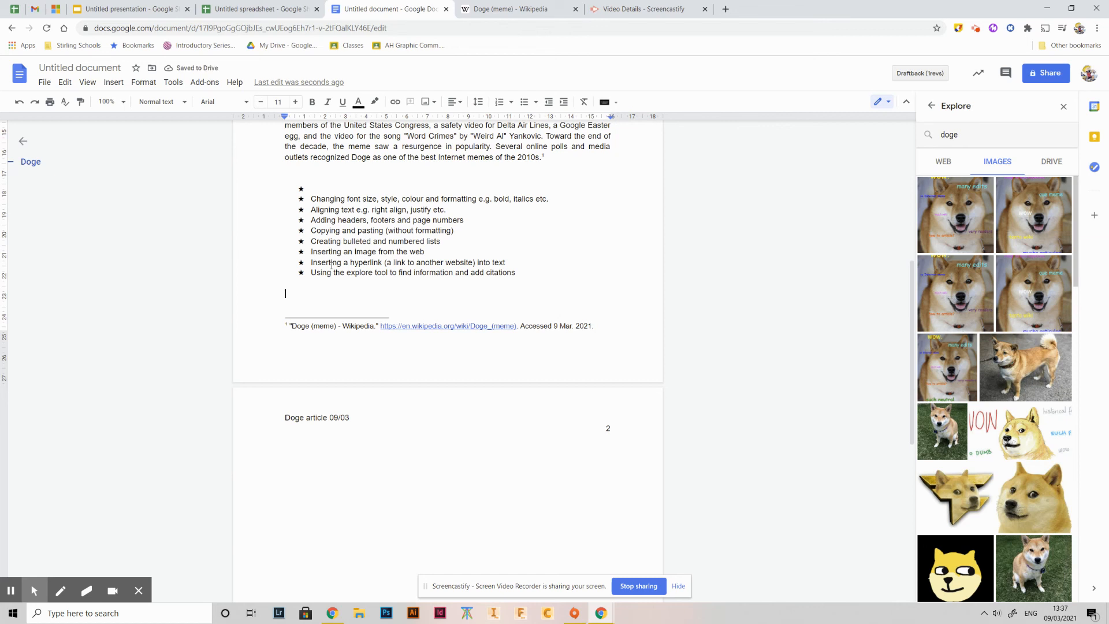
- Import the Total per Activity vs Activity chart from Untitled spreadsheet into the document, linked to the spreadsheet
click(122, 85)
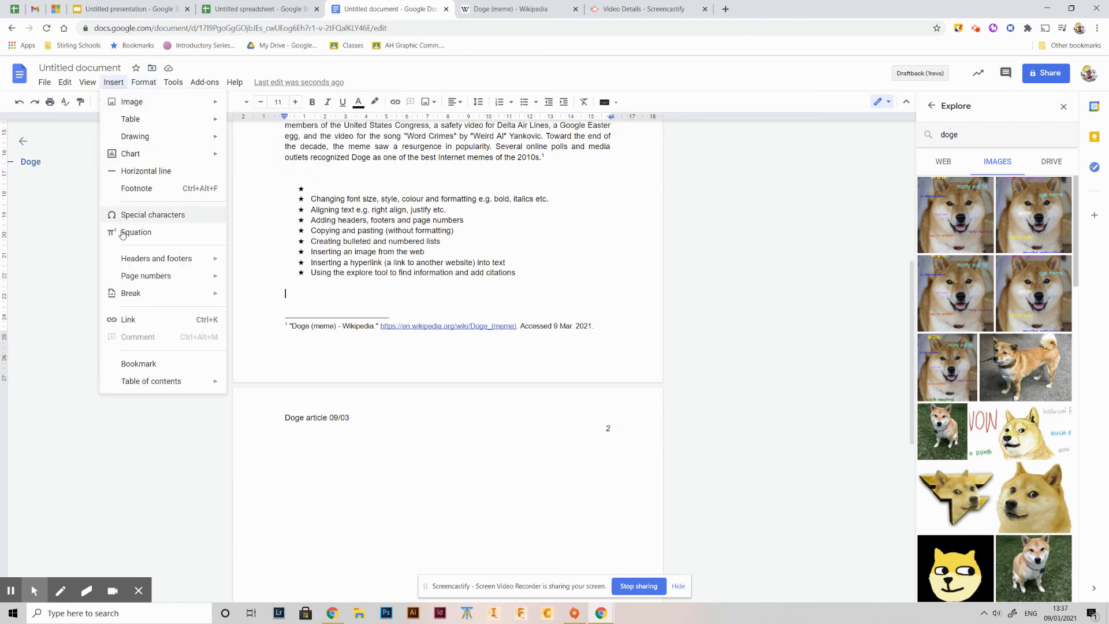
mouse_move(139, 159)
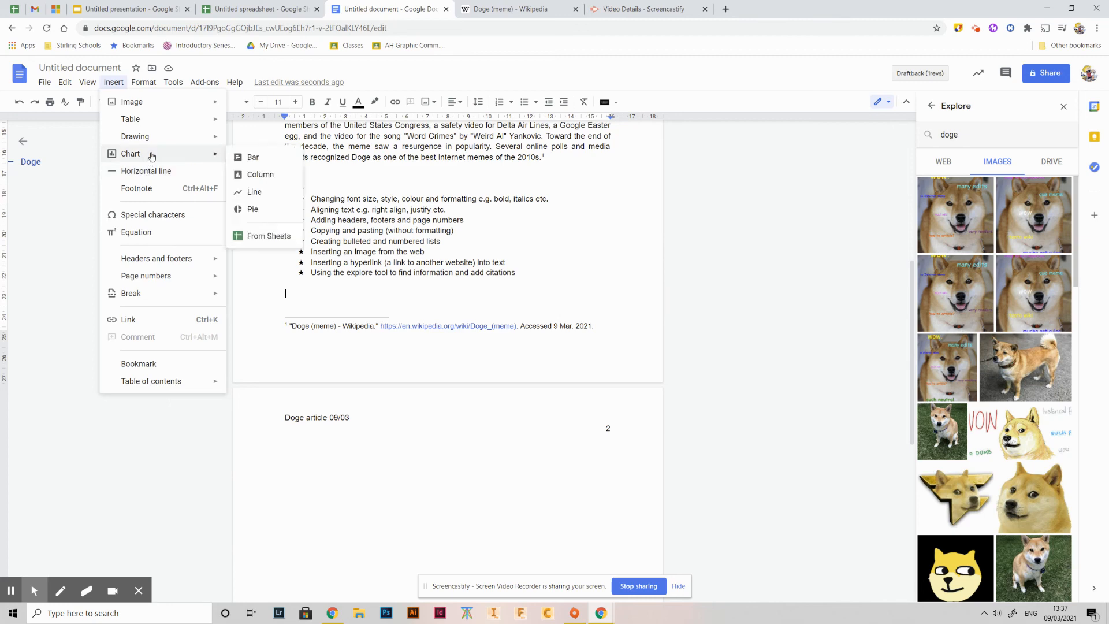
click(276, 243)
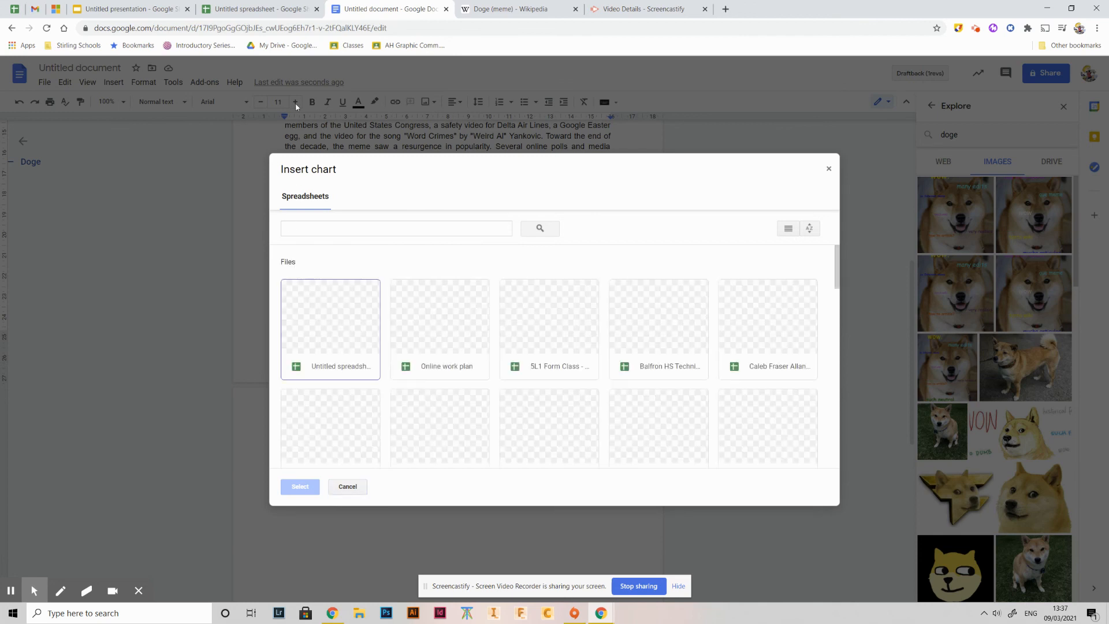
click(344, 319)
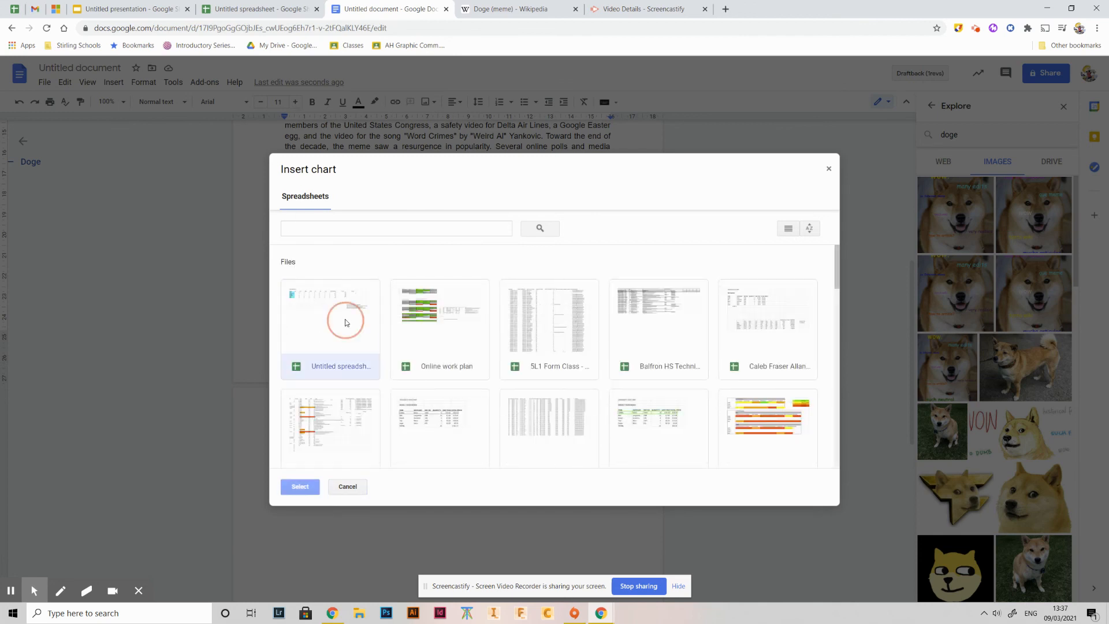
click(298, 487)
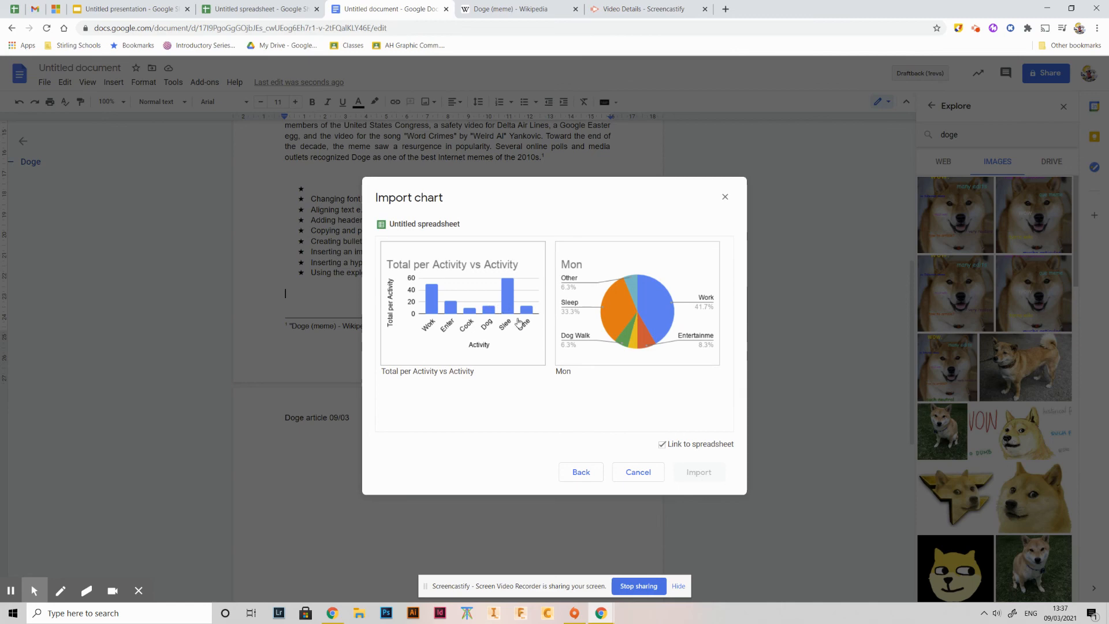
click(521, 353)
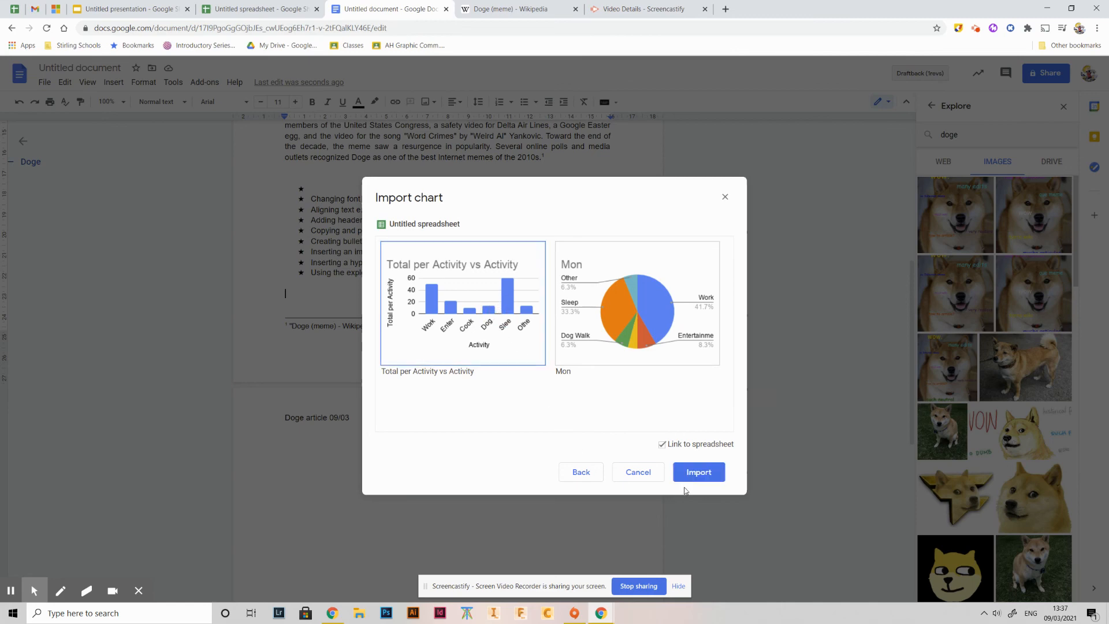
click(700, 472)
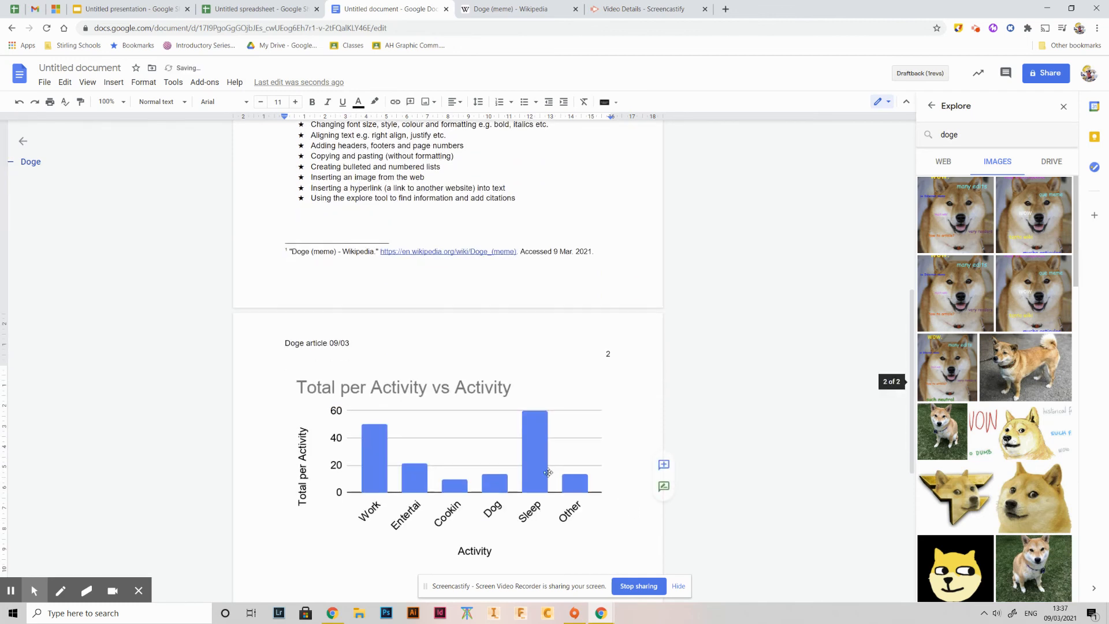
- Shrink the imported Total per Activity chart on page 2 to a little over half the text width
scroll(481, 428, down, 2)
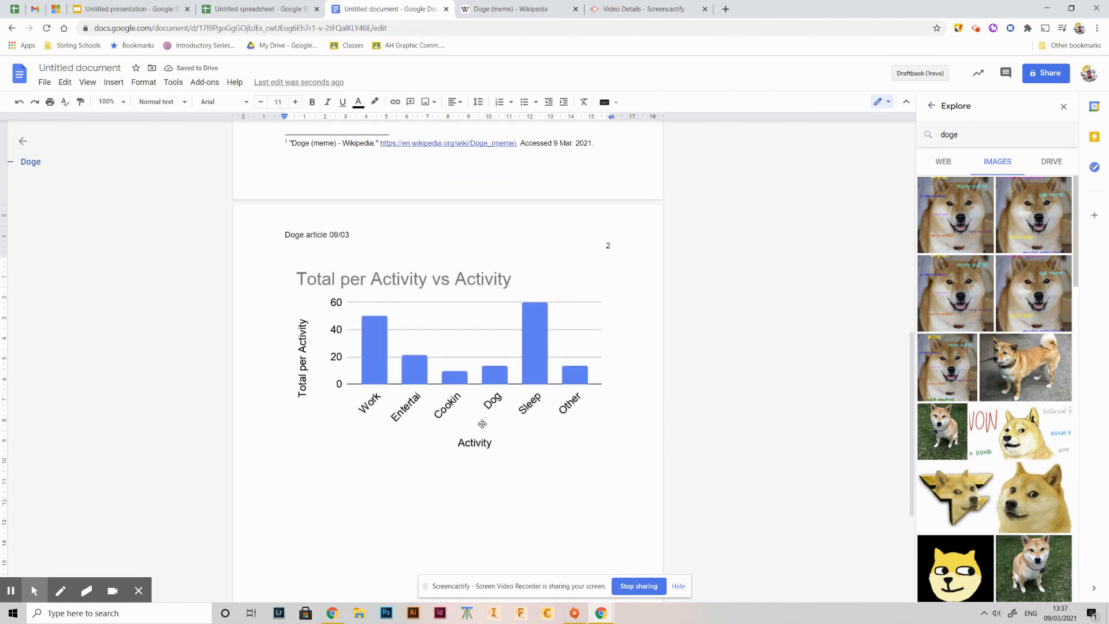
click(592, 429)
drag(611, 459, 466, 369)
click(394, 336)
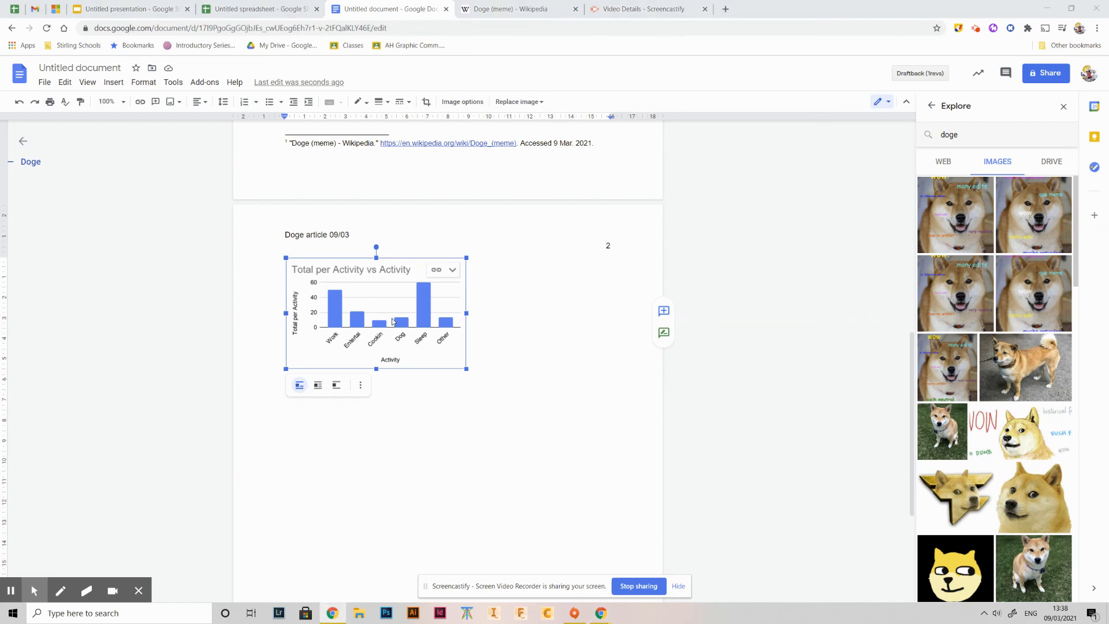
- Switch to the spreadsheet in Google Sheets and set the Work hours for Monday (B4) and Tuesday (C4) to 20
key(alt+Tab)
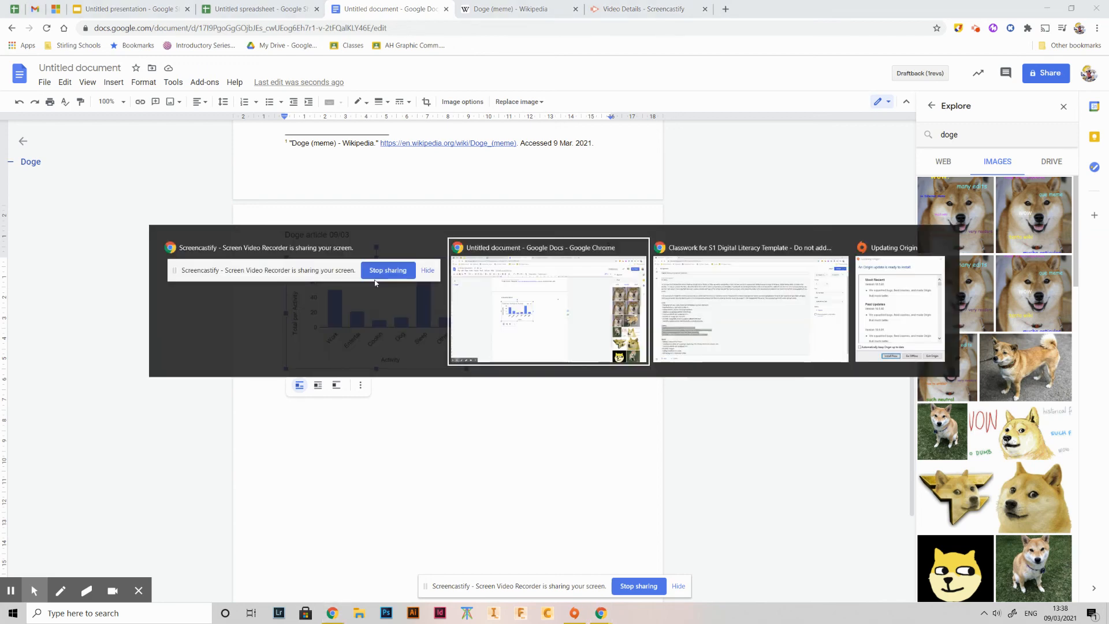
click(260, 9)
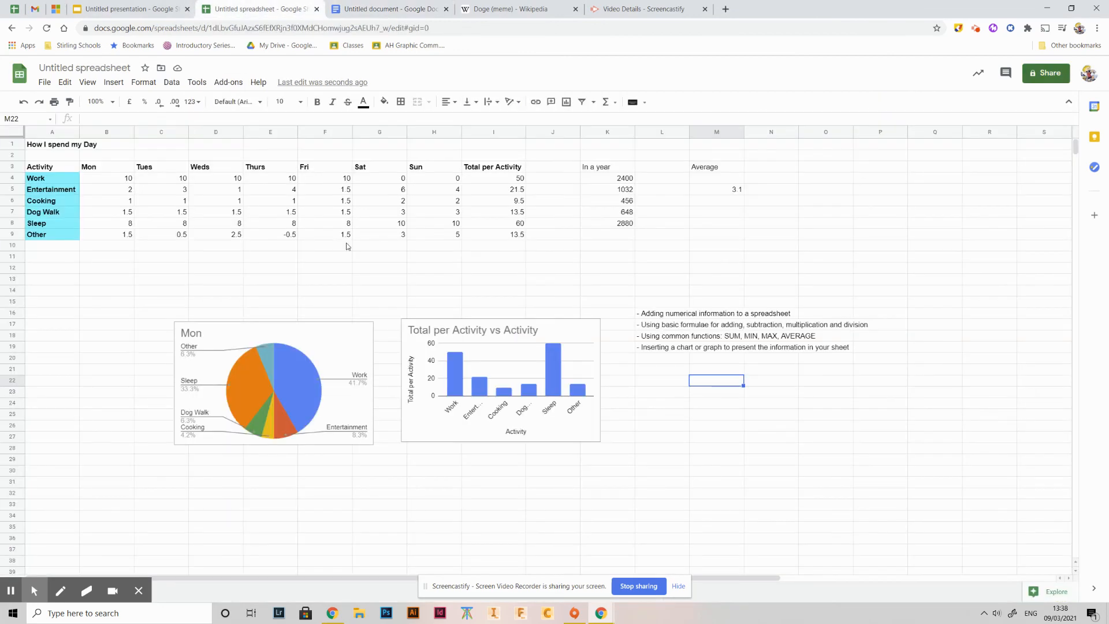
click(130, 181)
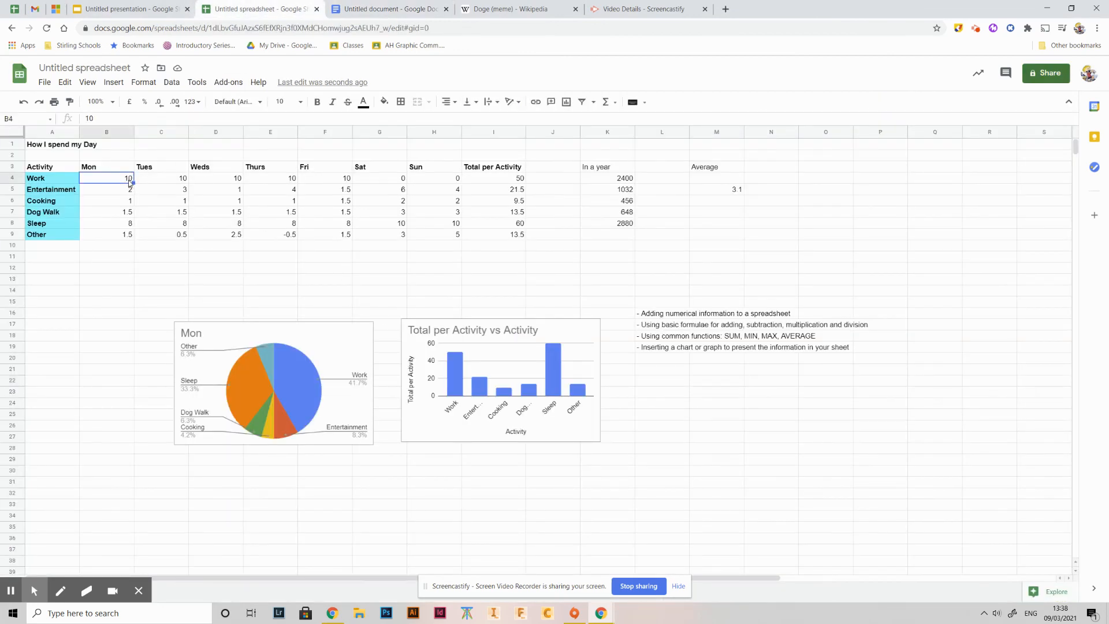
text(20)
click(157, 177)
text(20)
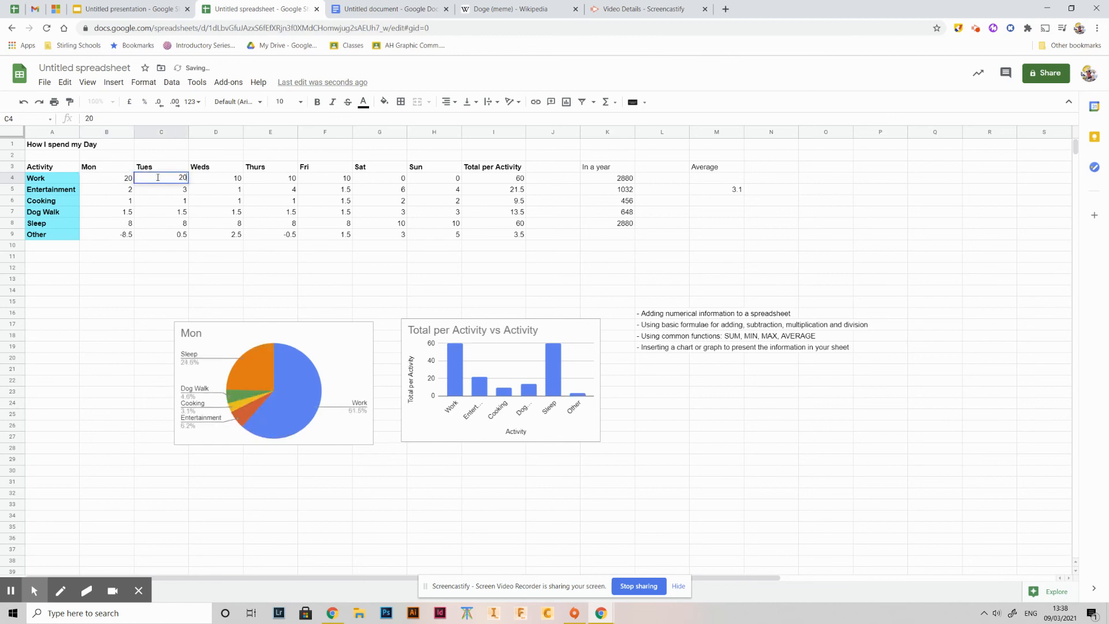
key(Return)
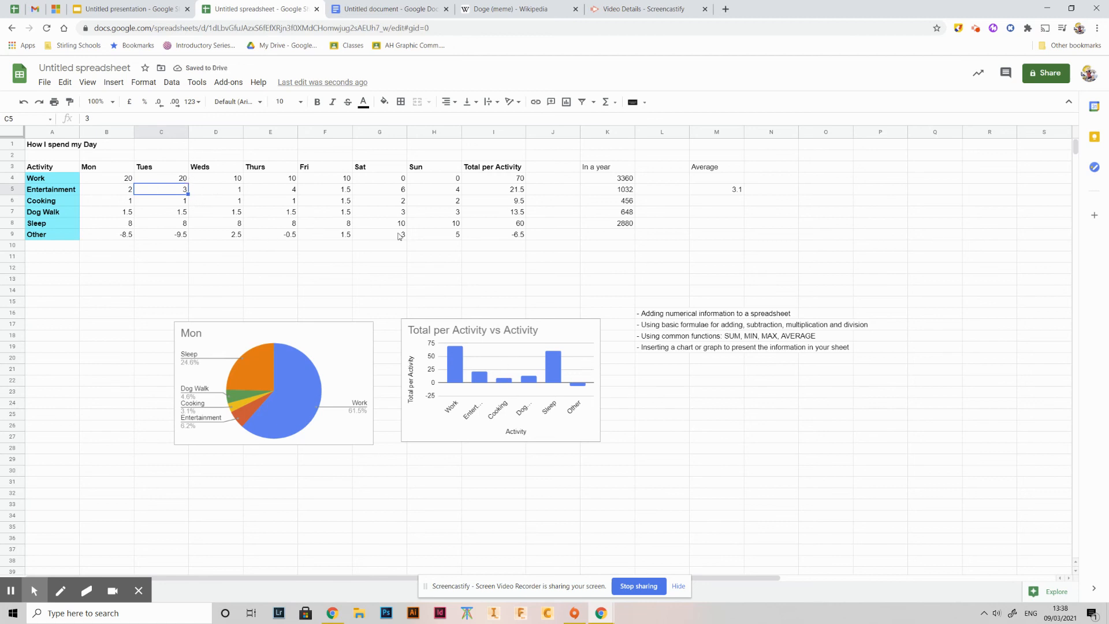
- Return to the Google Docs document and update the linked Total per Activity chart with the changed spreadsheet data
click(369, 9)
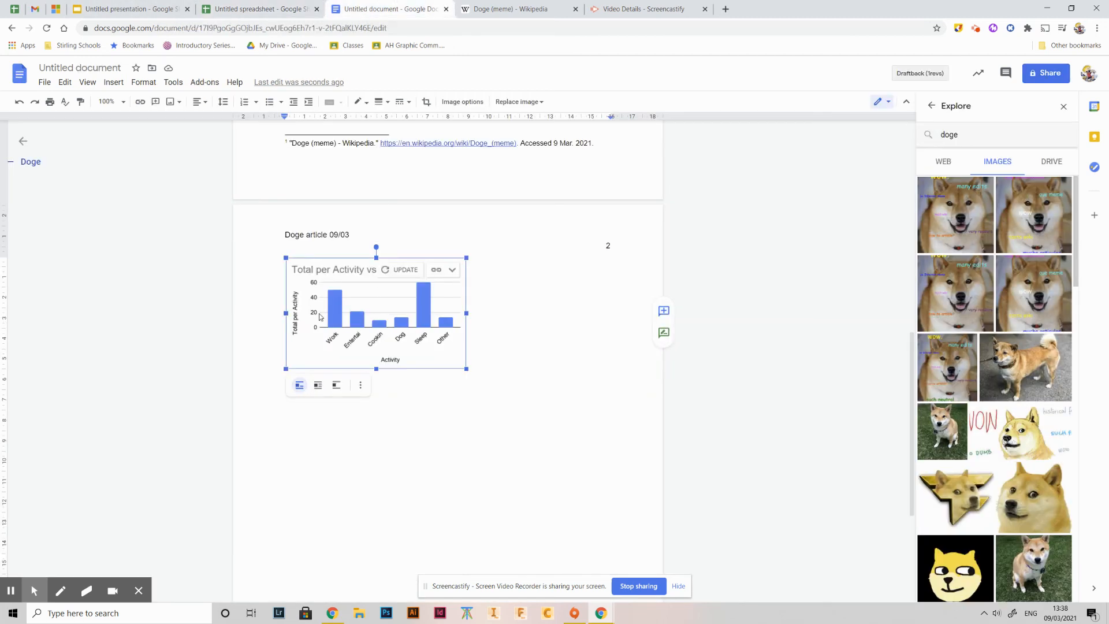
click(398, 272)
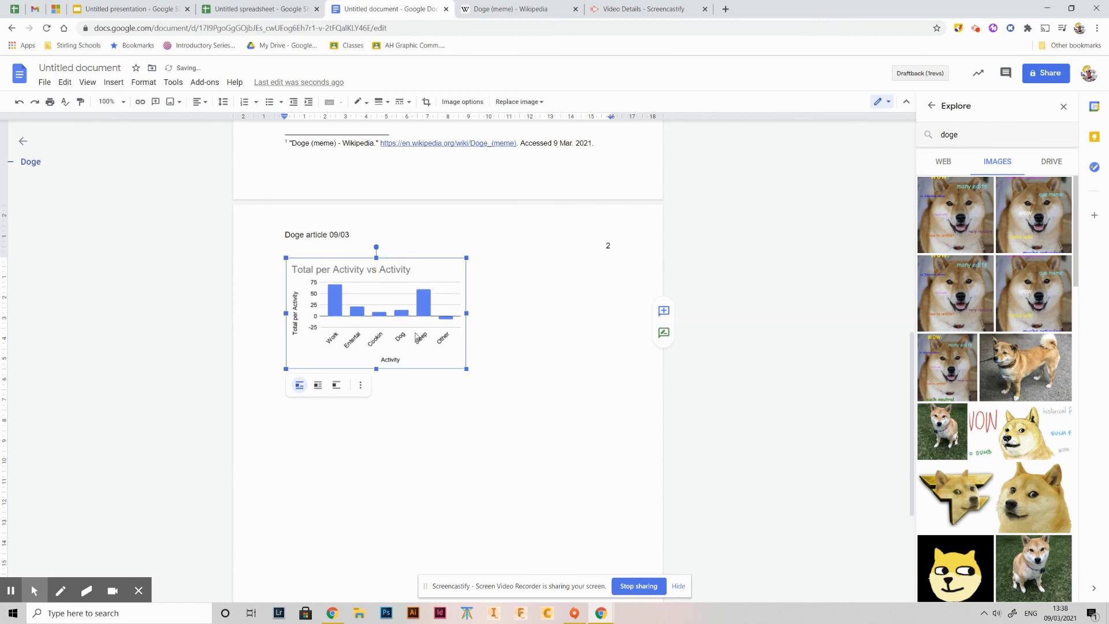
scroll(426, 358, up, 2)
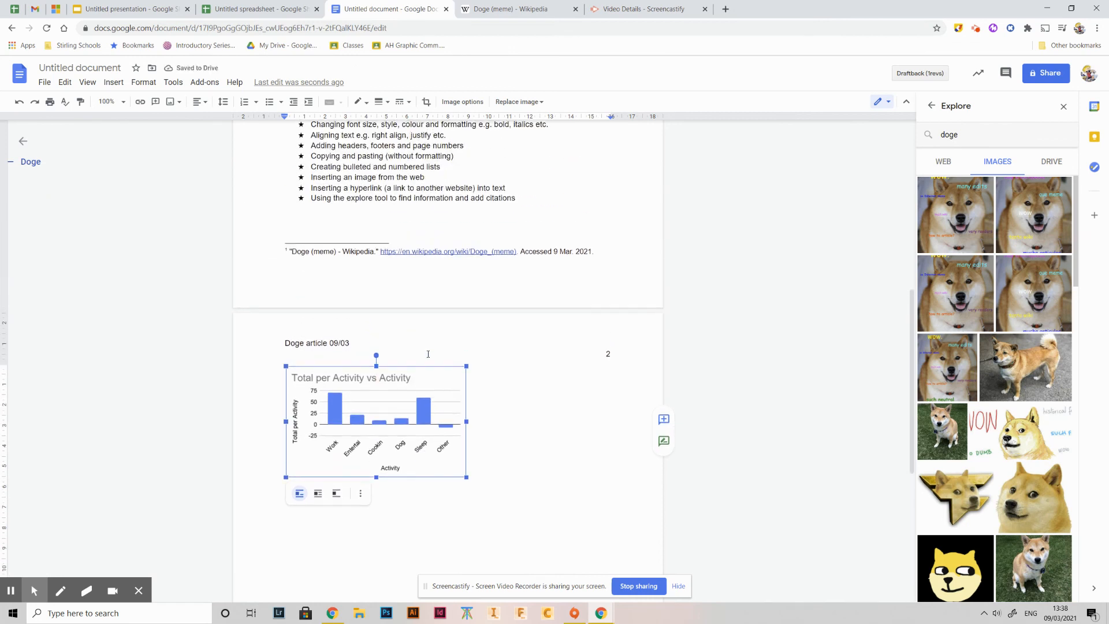
scroll(458, 277, up, 2)
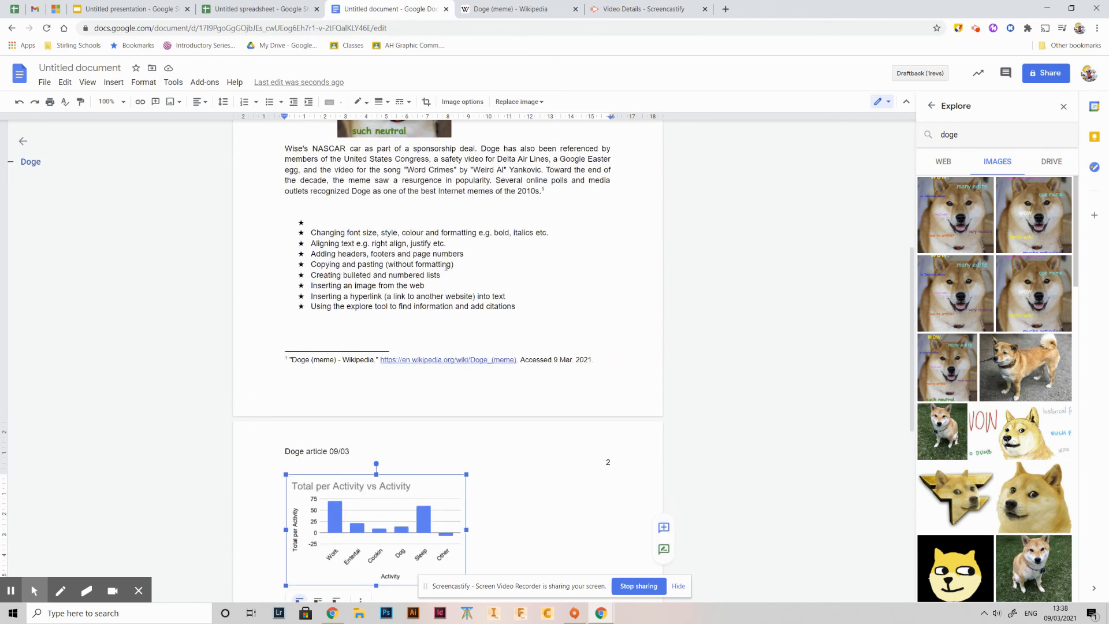
scroll(355, 392, down, 4)
scroll(359, 405, up, 2)
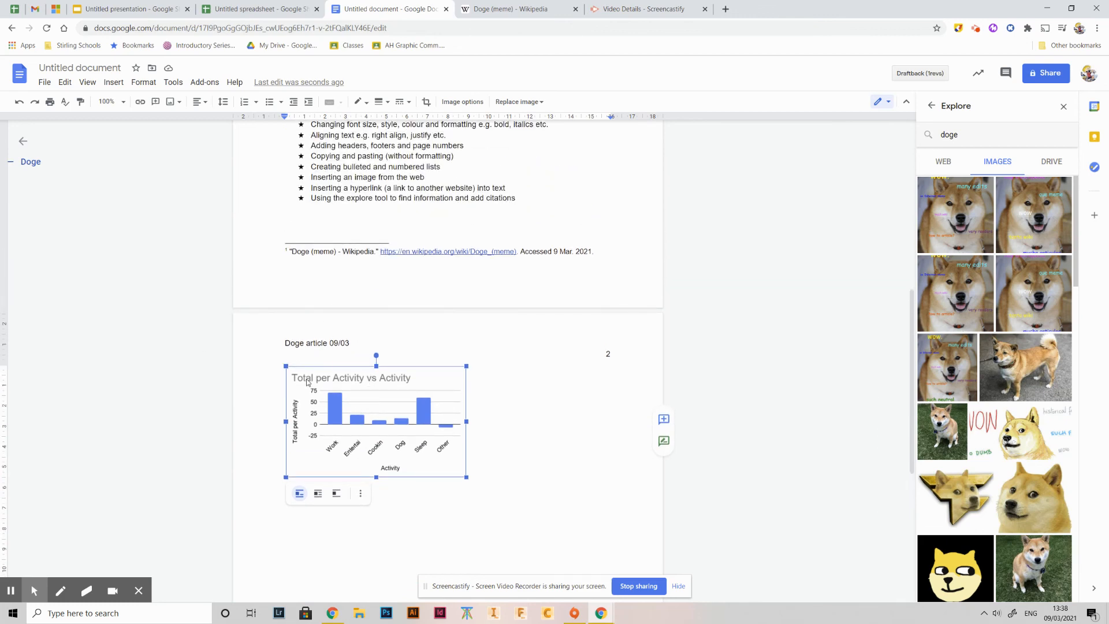
scroll(308, 381, up, 3)
- Switch back to the spreadsheet in Google Sheets to view the table and both charts
click(242, 9)
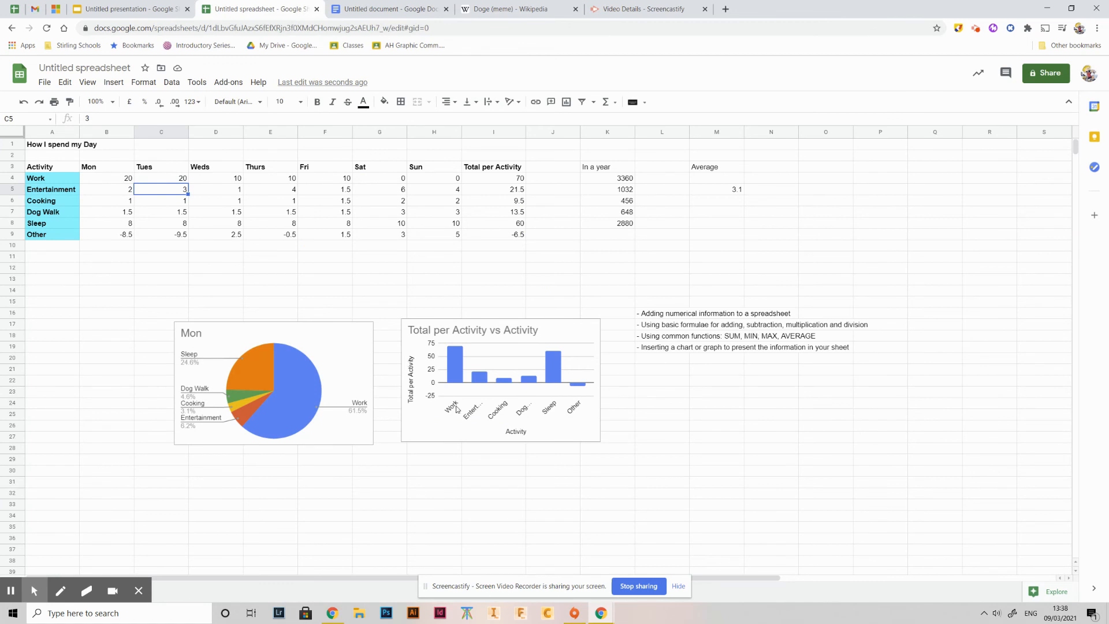
mouse_move(19, 591)
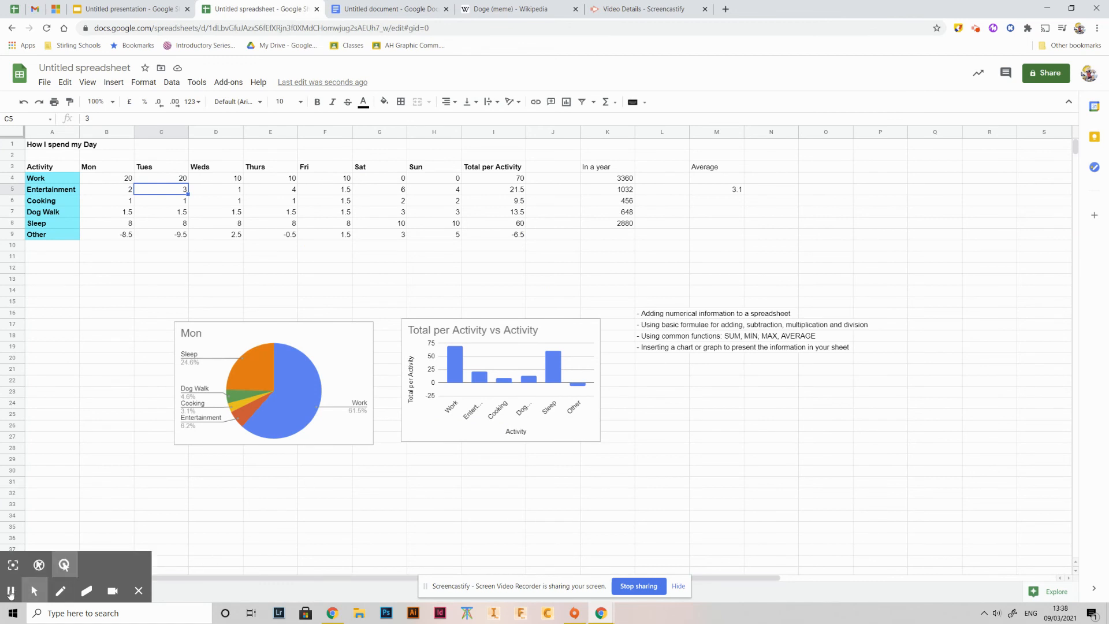